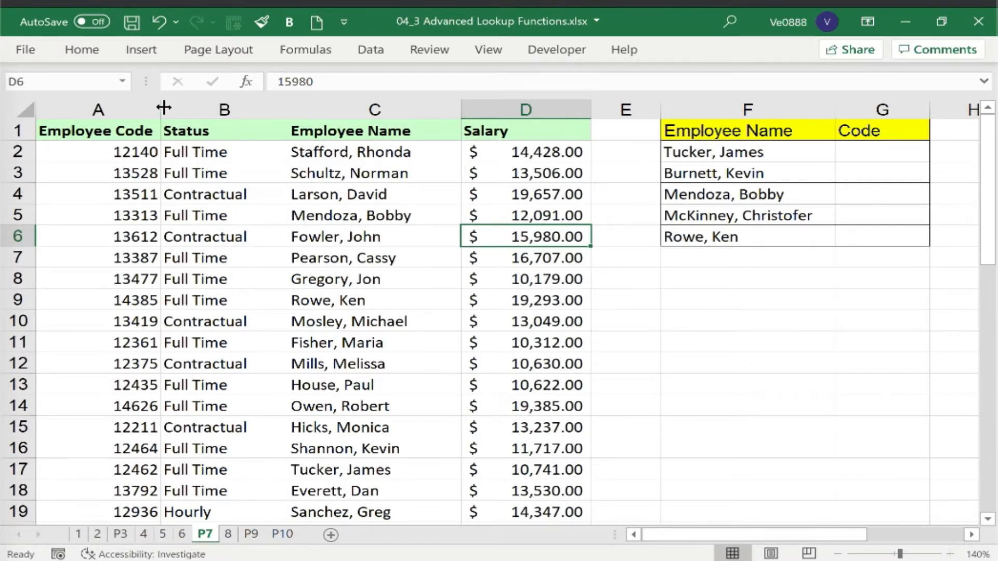
# - Narrow column A, which holds the employee codes, to make more room on the sheet
pyautogui.moveTo(160, 109); pyautogui.dragTo(155, 109)
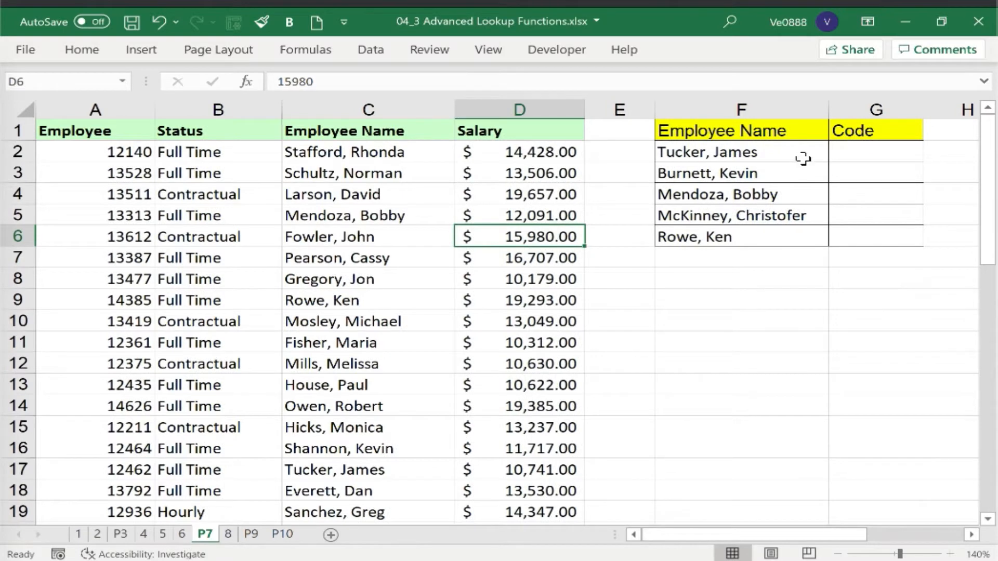
pyautogui.click(909, 153)
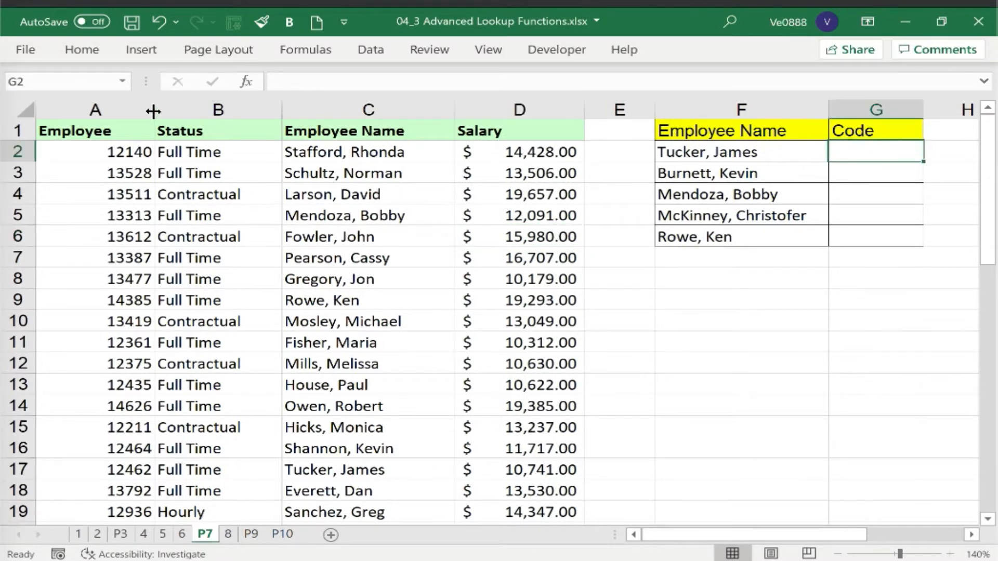
pyautogui.moveTo(153, 110); pyautogui.dragTo(135, 110)
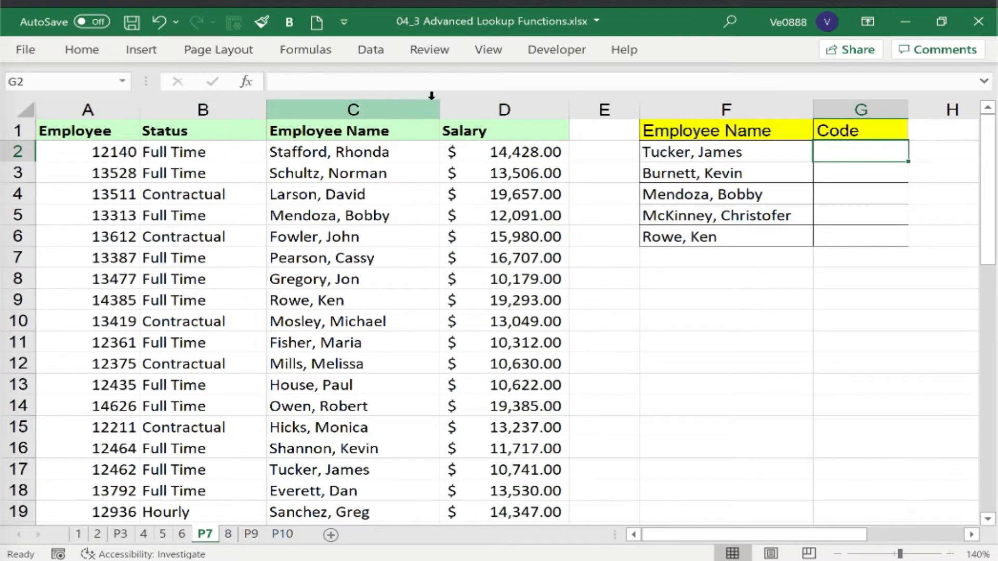
pyautogui.click(397, 97)
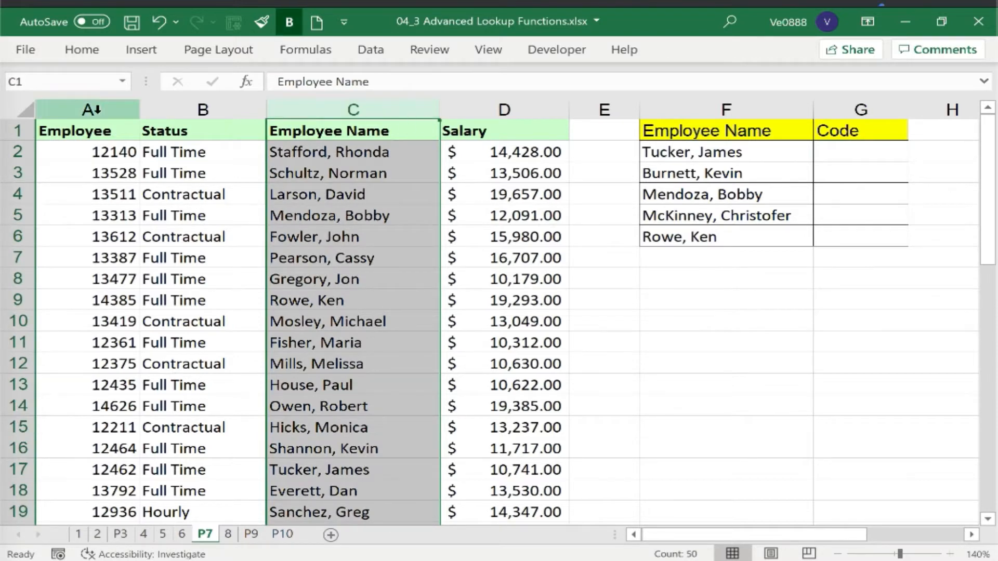
pyautogui.click(93, 109)
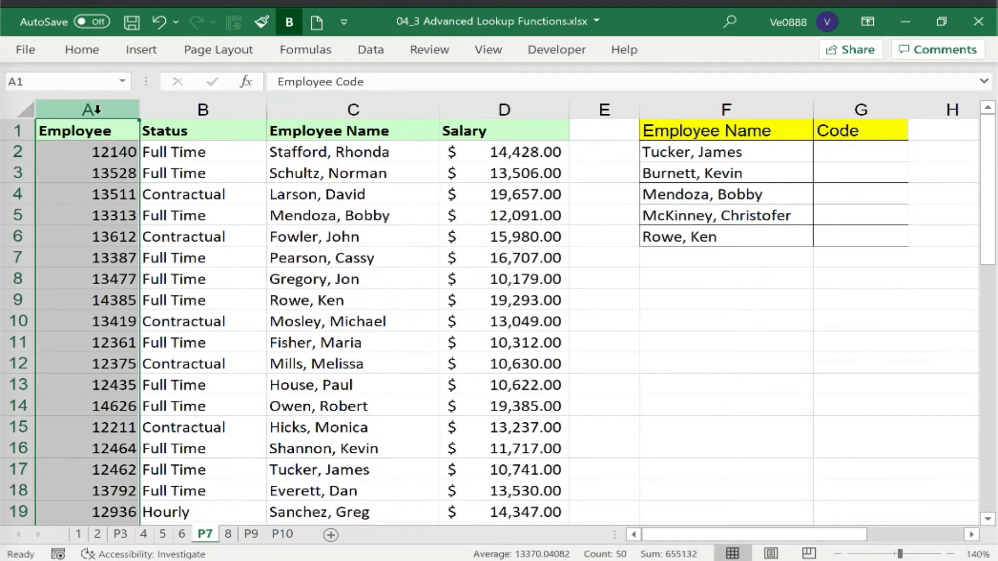
pyautogui.click(892, 148)
pyautogui.write('=')
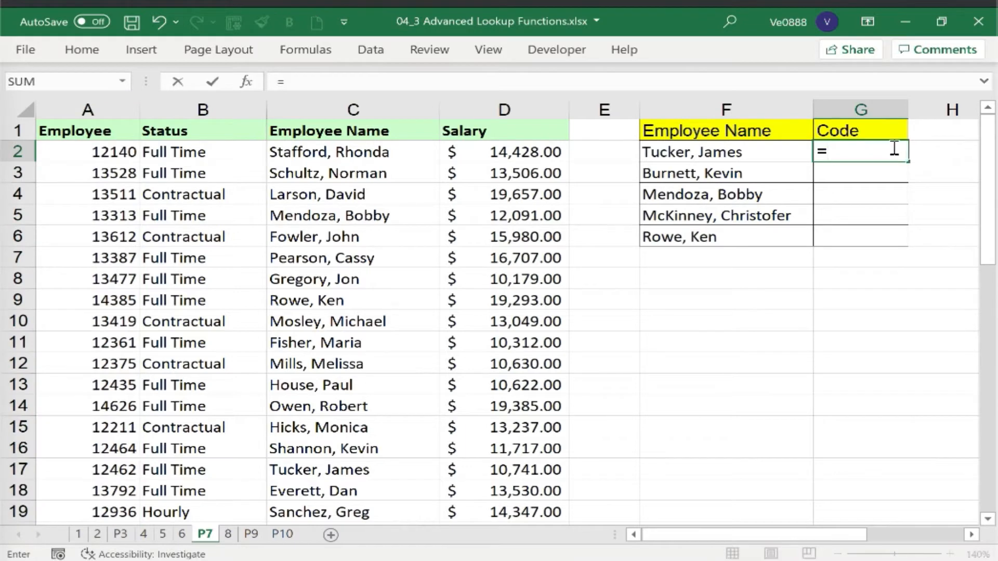
pyautogui.write('VLOOKUP(')
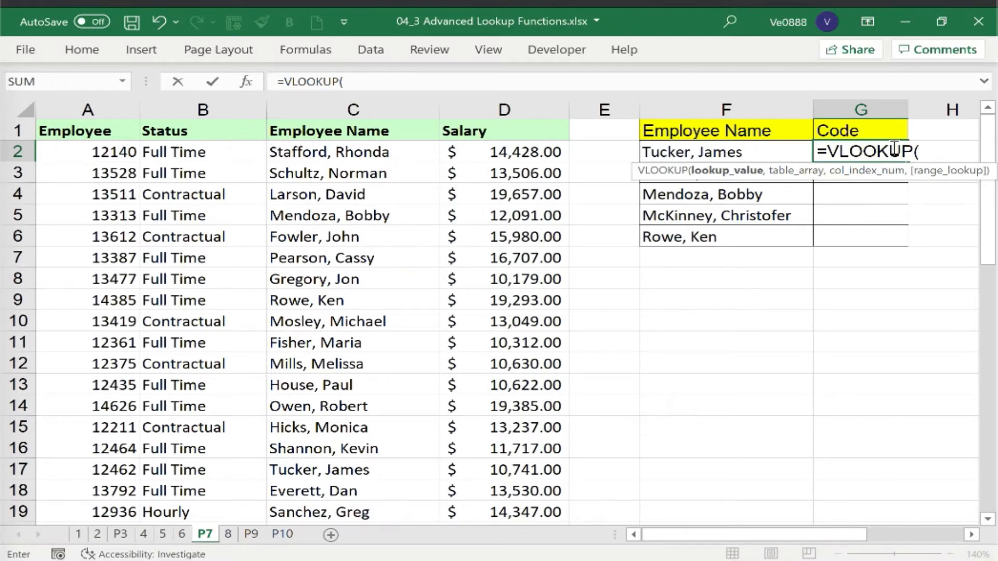
pyautogui.click(762, 155)
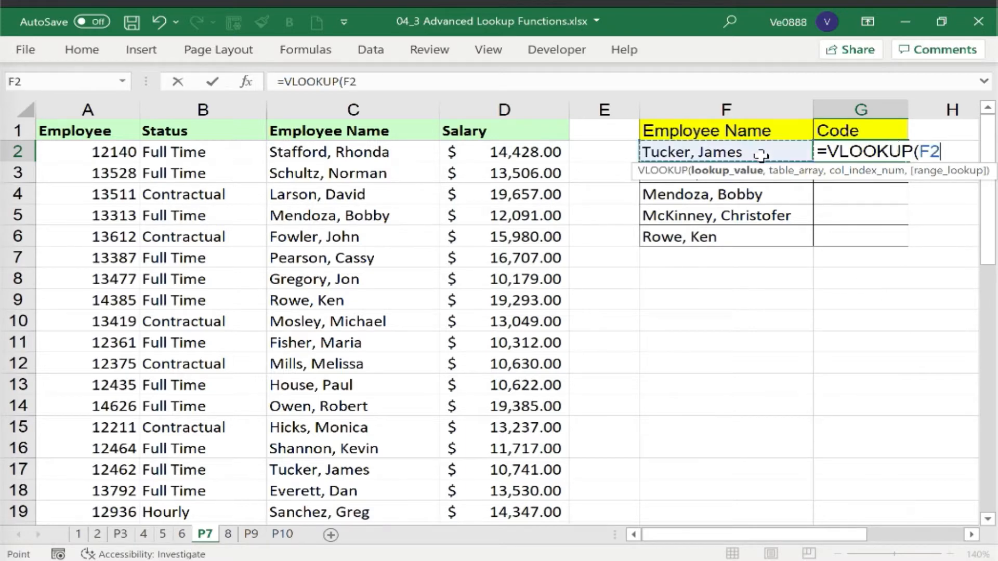
pyautogui.write(',')
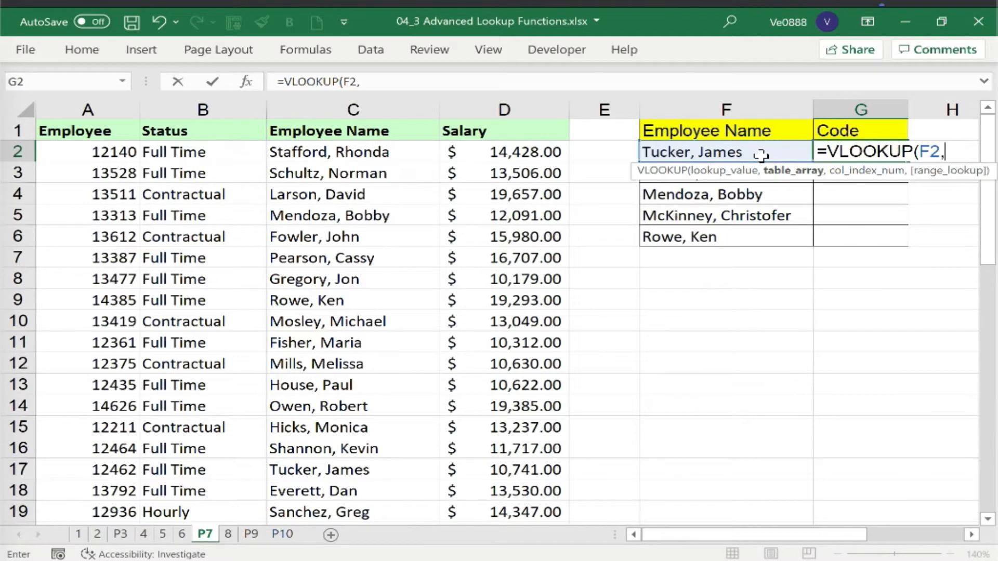
pyautogui.click(386, 108)
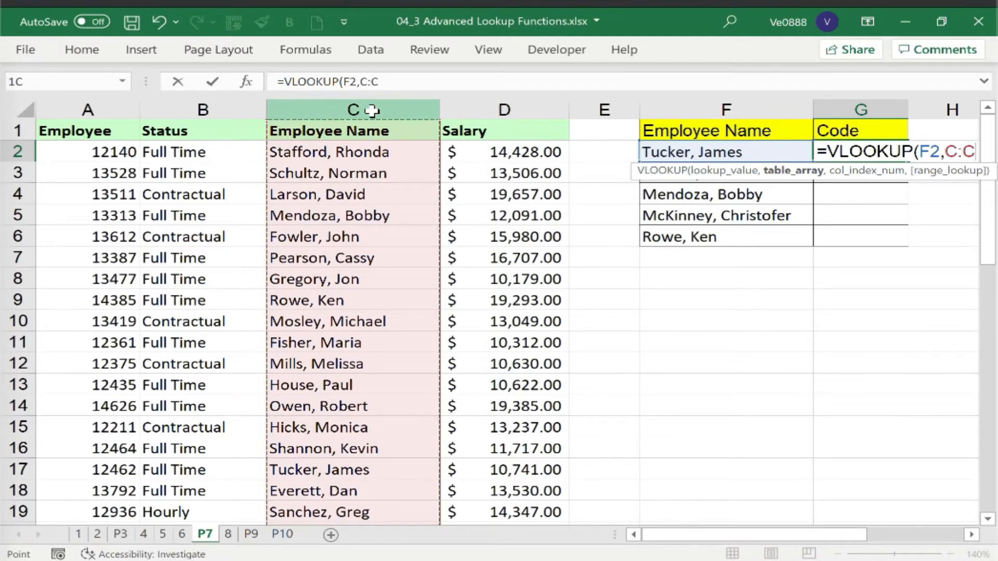
pyautogui.moveTo(253, 115); pyautogui.dragTo(121, 131)
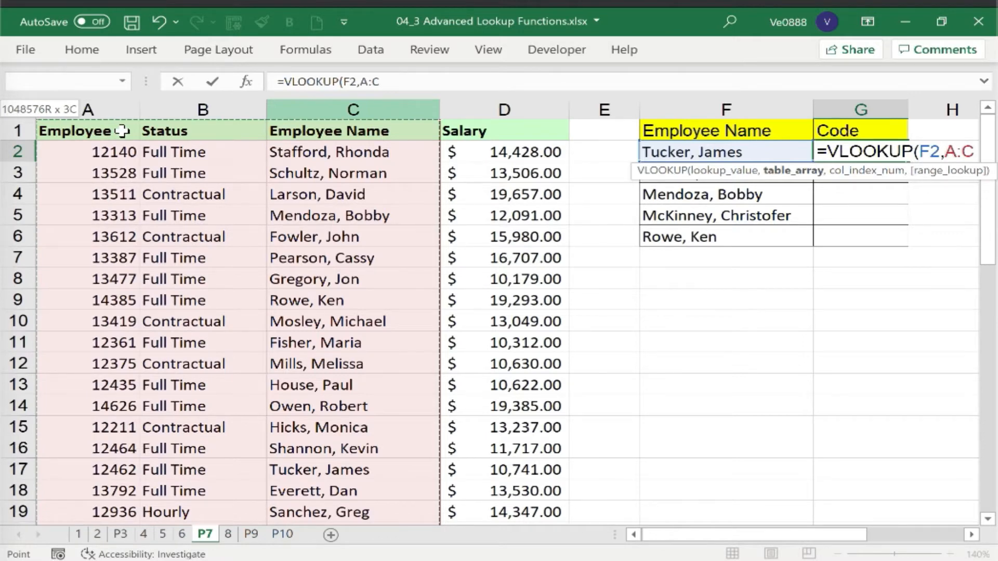
pyautogui.moveTo(122, 131); pyautogui.dragTo(266, 118)
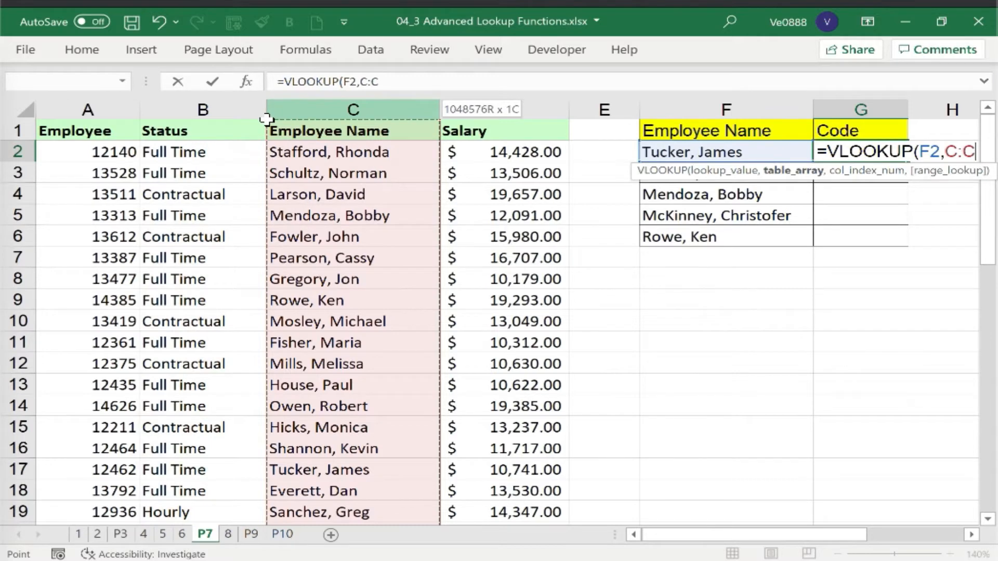
pyautogui.moveTo(266, 119); pyautogui.dragTo(265, 119)
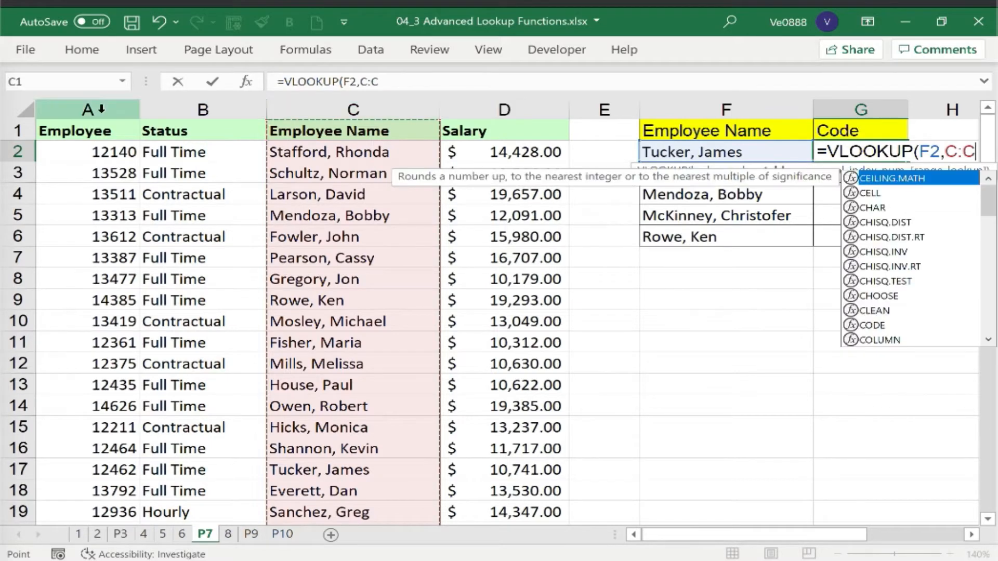
pyautogui.moveTo(101, 107); pyautogui.dragTo(362, 102)
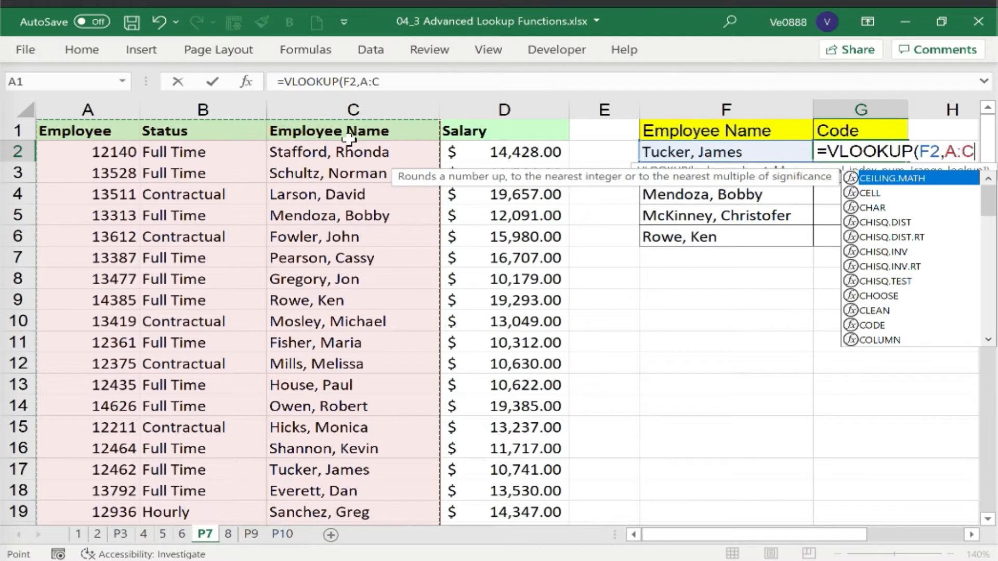
pyautogui.click(122, 106)
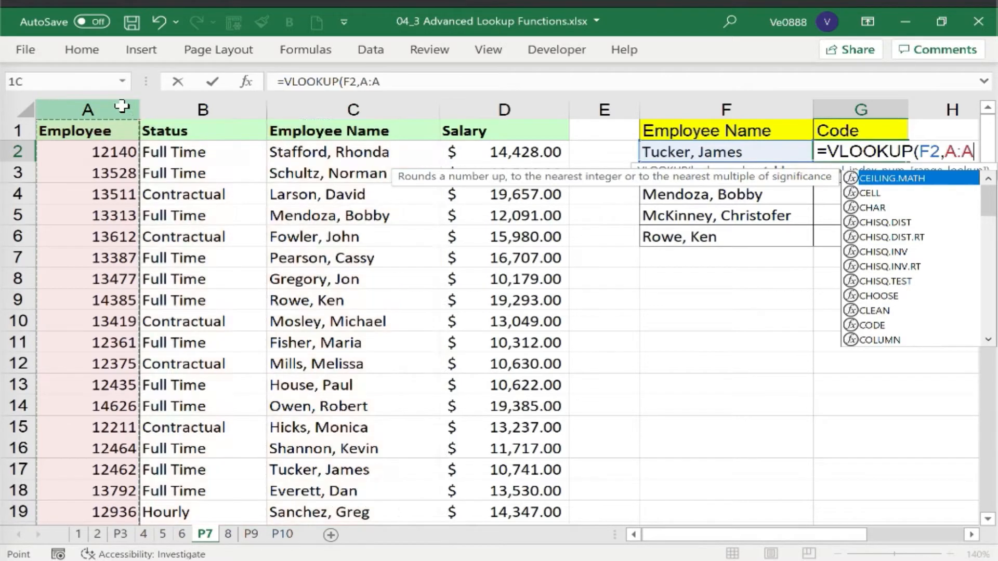
pyautogui.moveTo(122, 106); pyautogui.dragTo(349, 104)
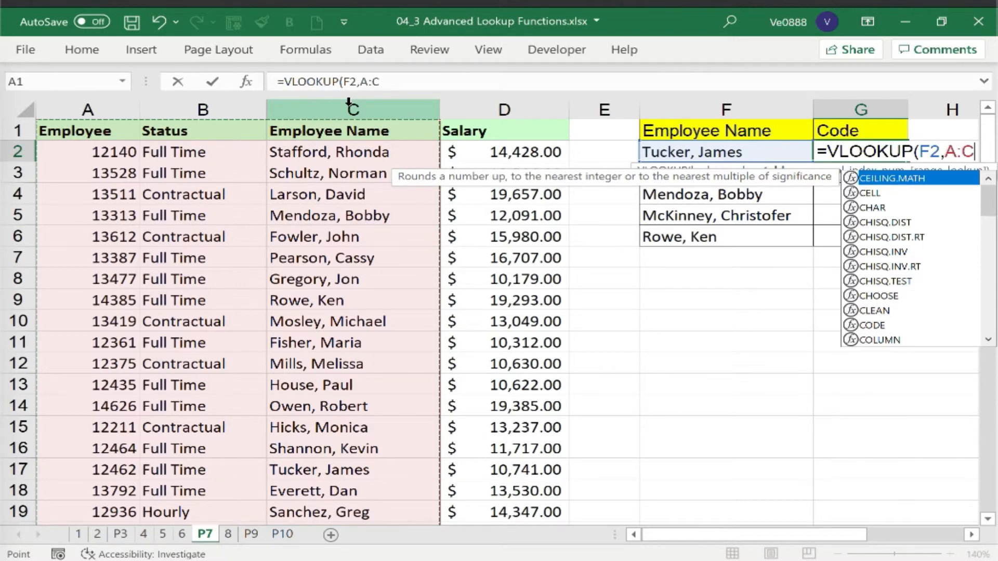
pyautogui.press('Escape')
pyautogui.press('Escape')
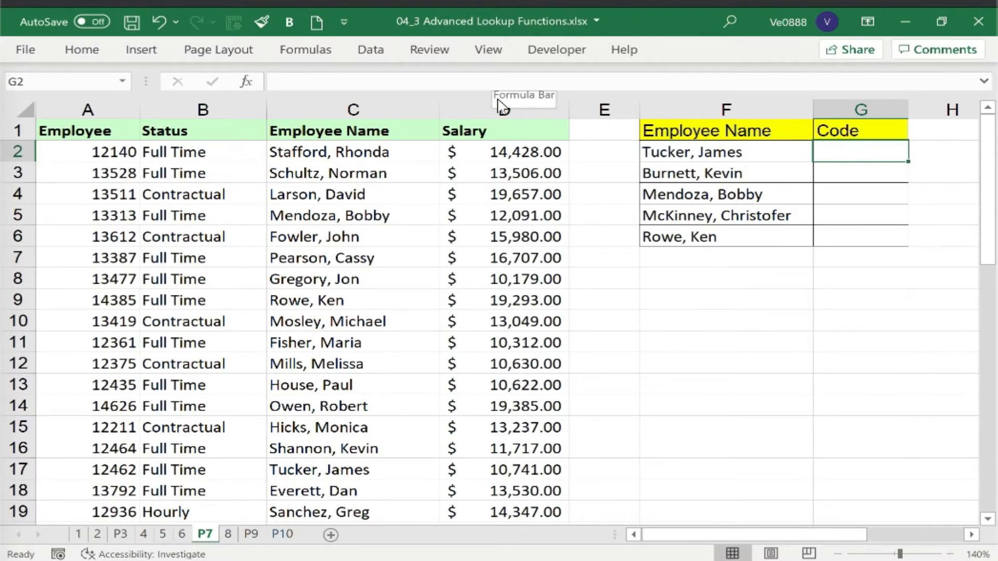
# - Enter the formula =XLOOKUP(F2,C:C,A:A) in cell G2 to return the employee code for the name in F2
pyautogui.write('=')
pyautogui.write('XXL')
pyautogui.press('BackSpace')
pyautogui.press('BackSpace')
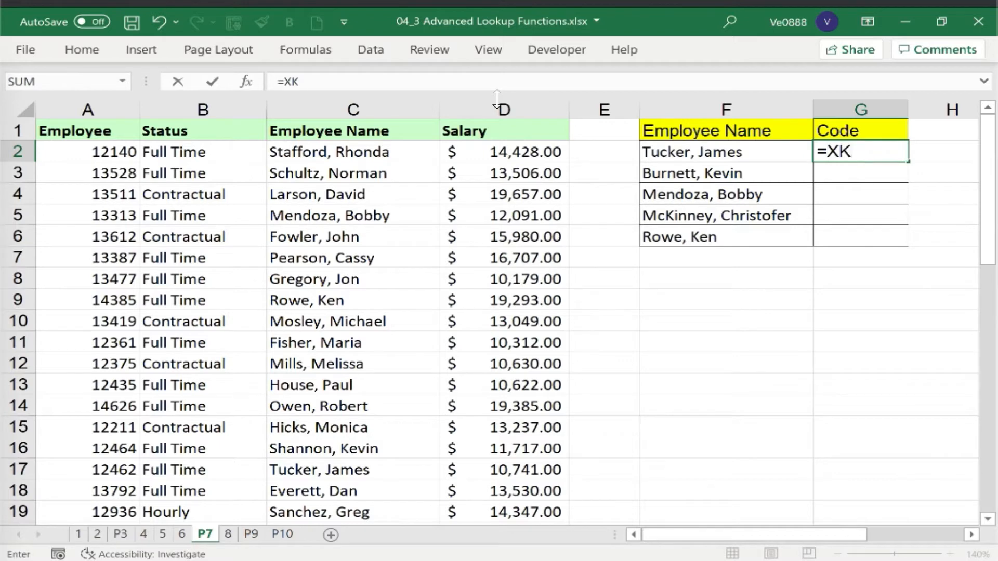
pyautogui.write('LOOKU')
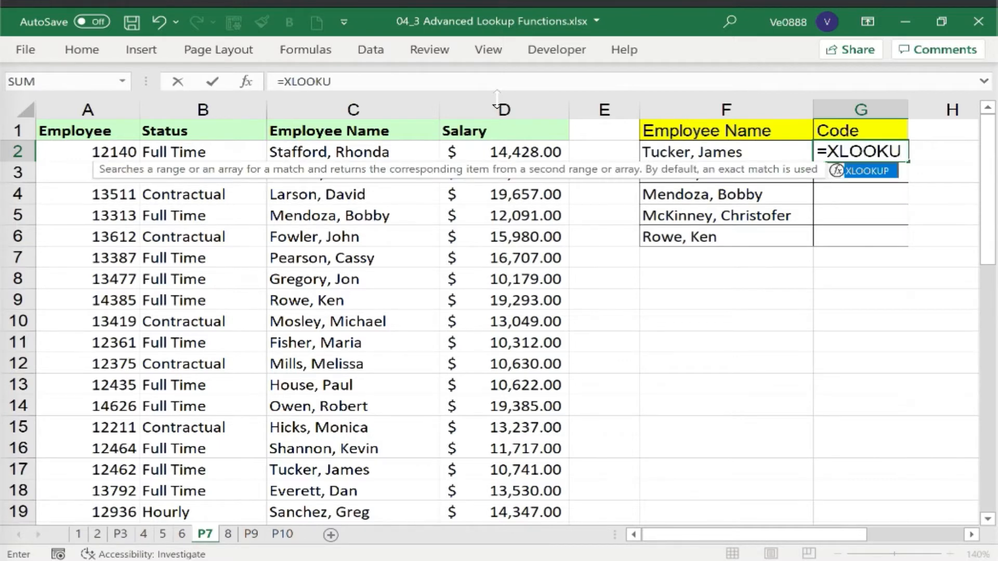
pyautogui.write('P(')
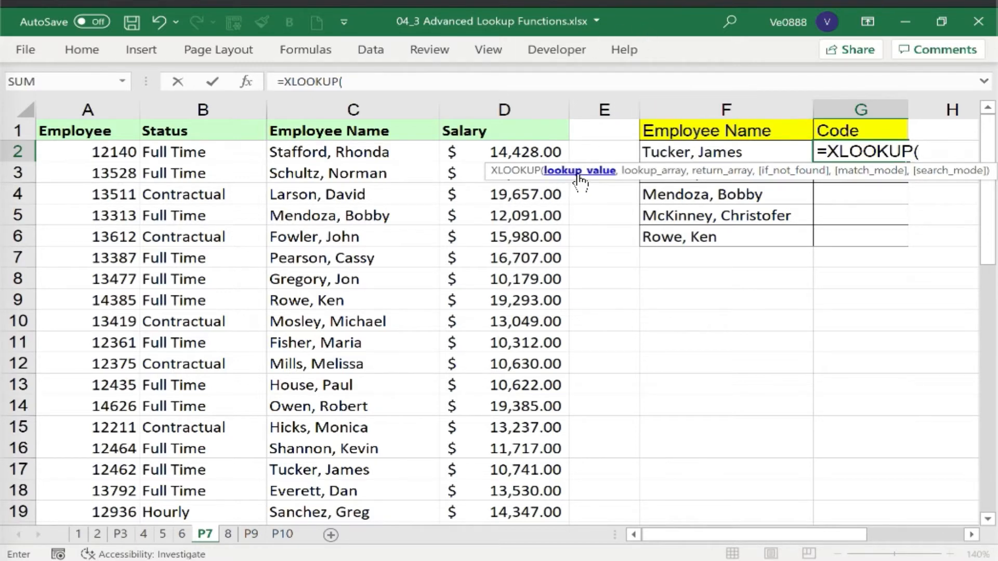
pyautogui.click(690, 151)
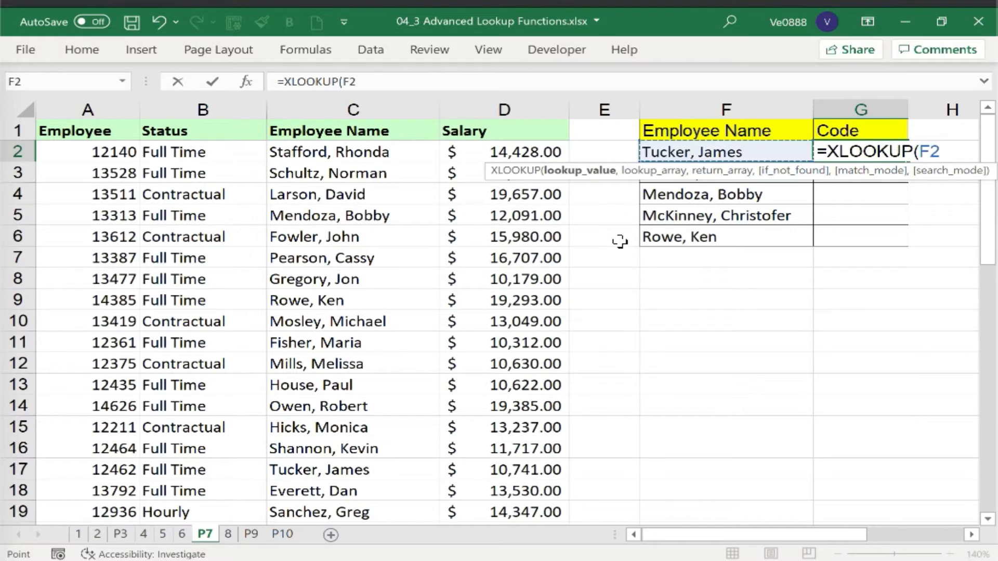
pyautogui.write(',')
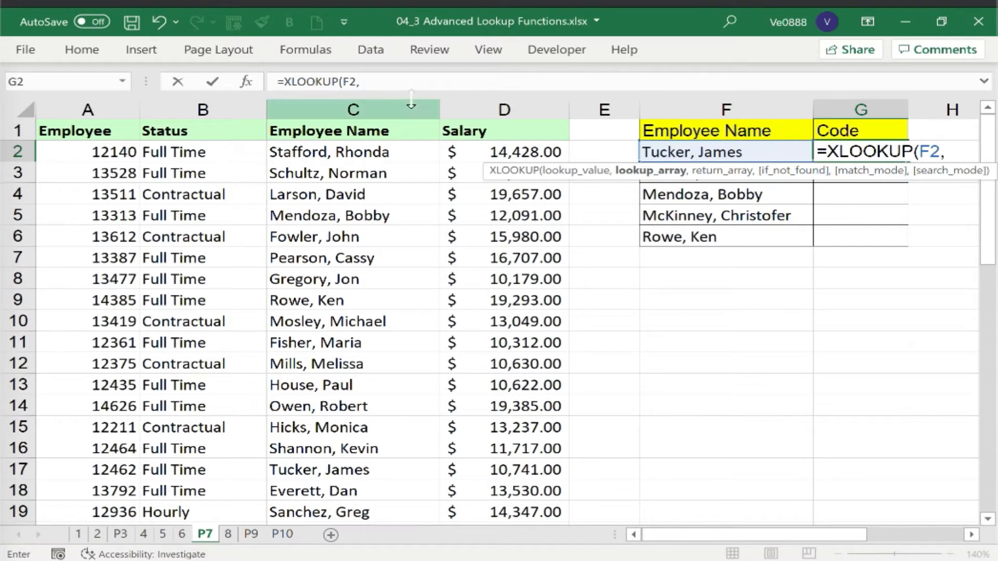
pyautogui.click(379, 104)
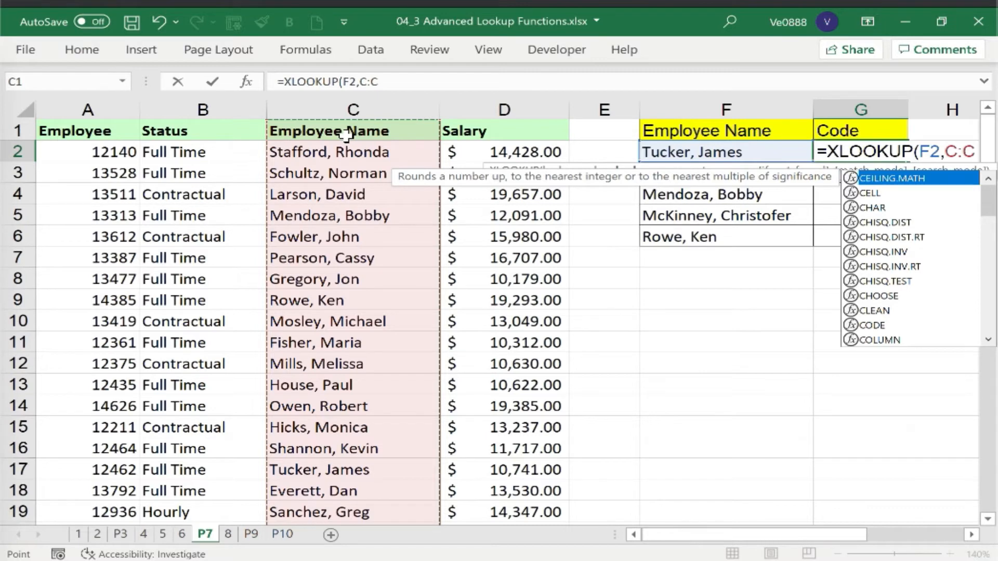
pyautogui.write(',')
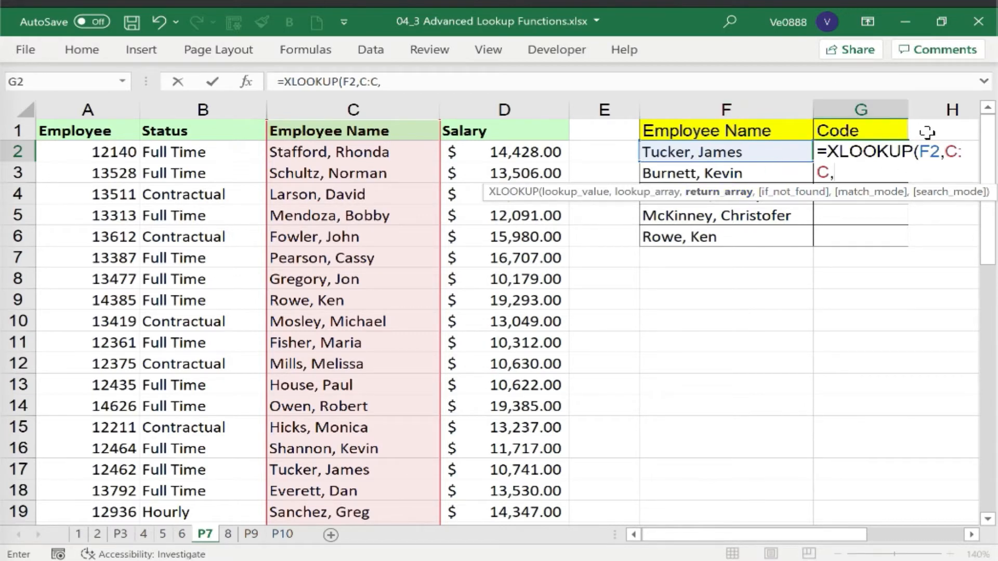
pyautogui.click(101, 108)
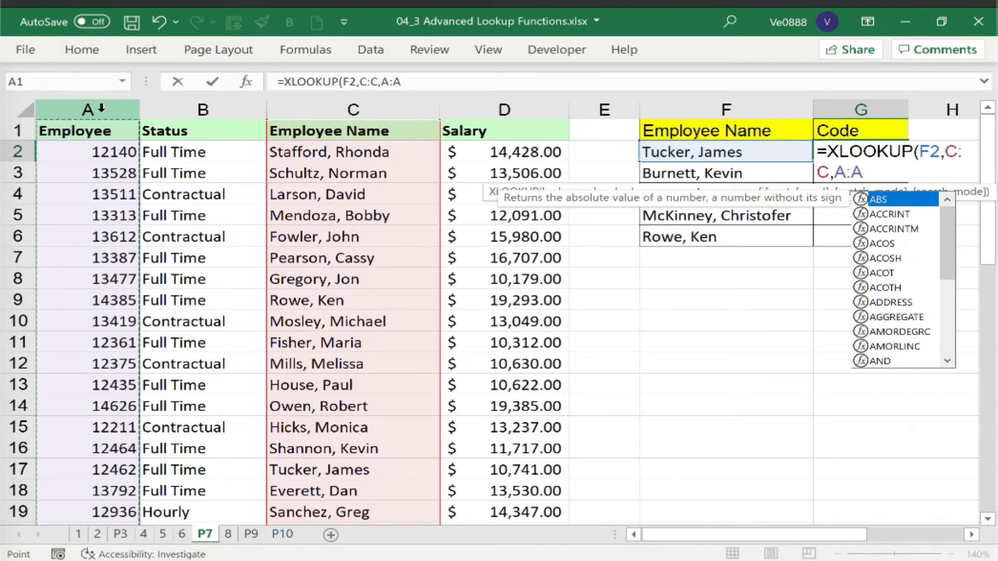
pyautogui.write(')')
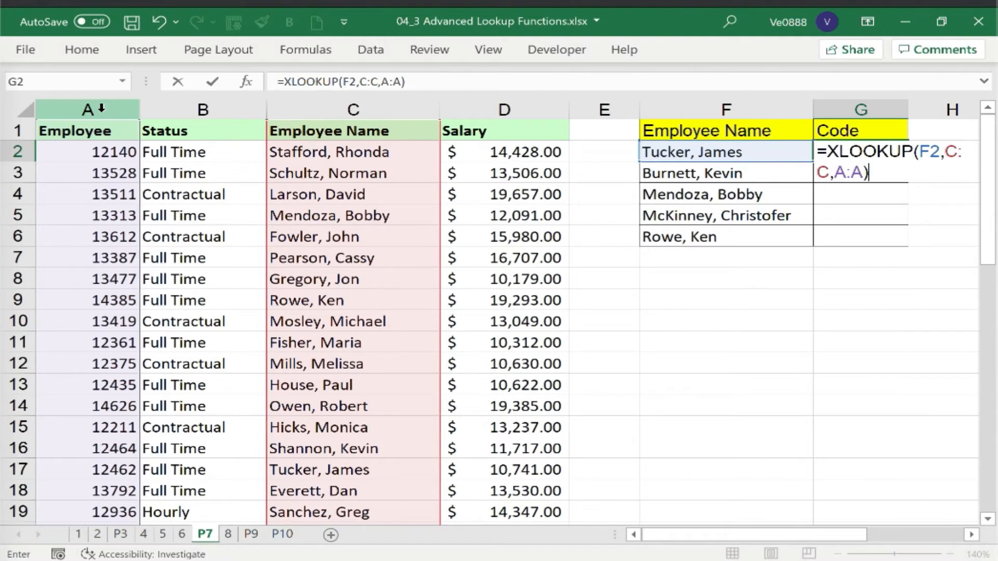
pyautogui.press('Return')
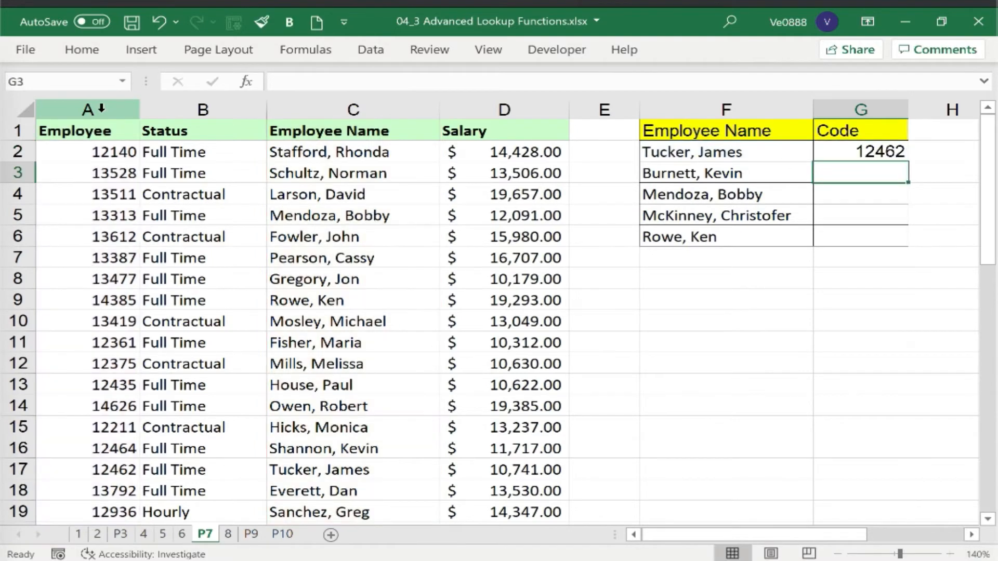
# - Check the code returned in G2 against the matching employee's record in row 17 of the source table
pyautogui.click(846, 155)
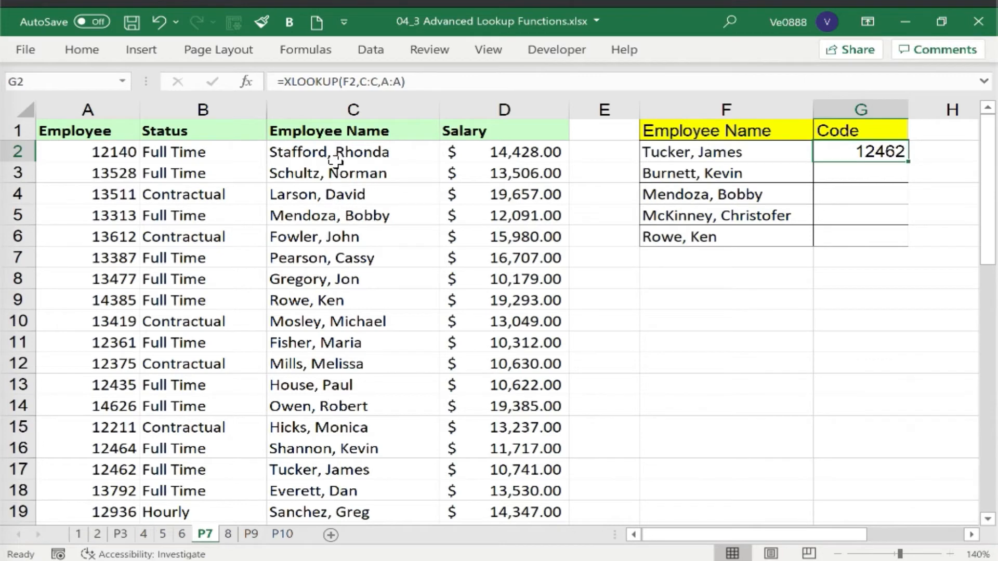
pyautogui.click(322, 468)
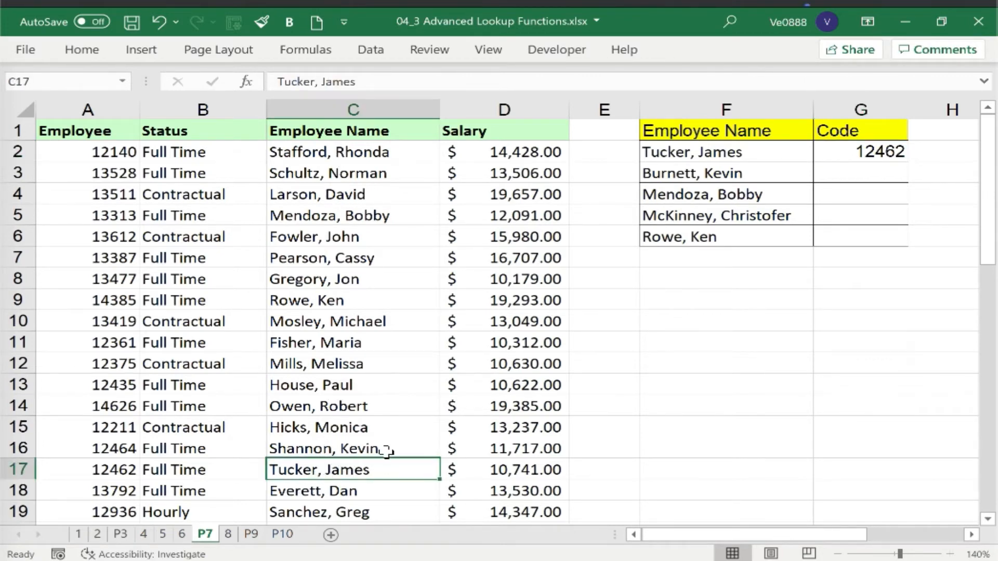
pyautogui.click(119, 477)
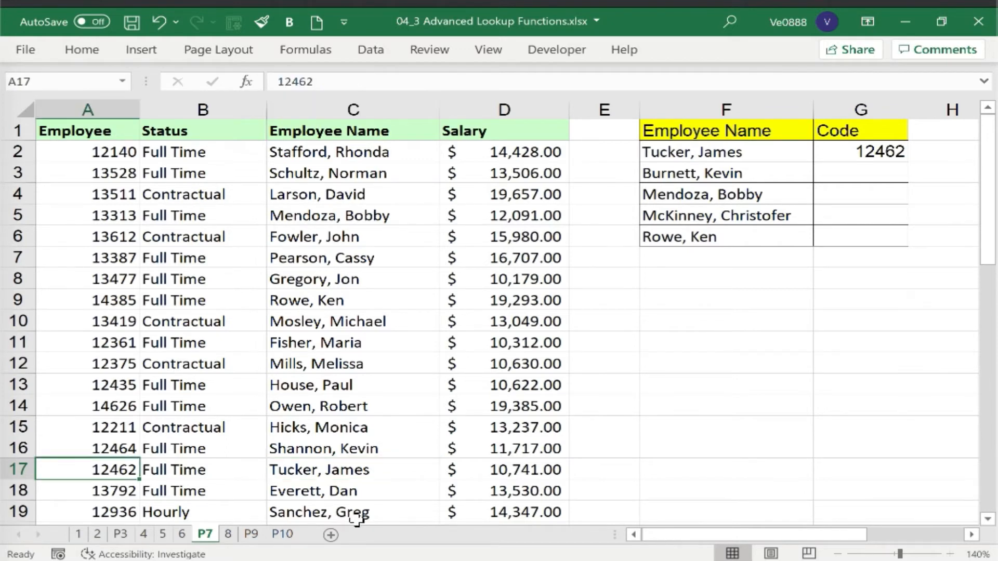
pyautogui.scroll(-1, 354, 513)
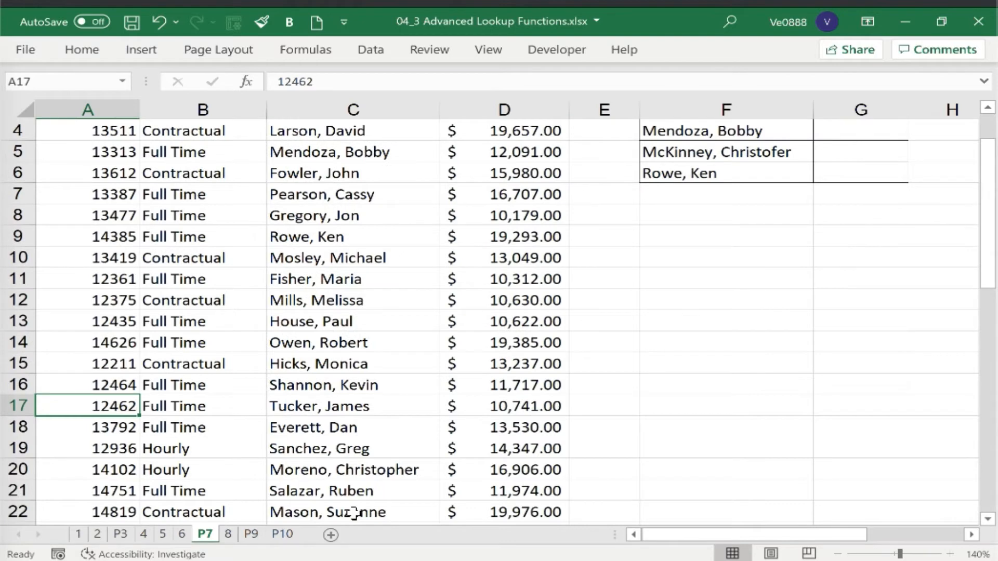
pyautogui.scroll(1, 354, 513)
# - Fill the XLOOKUP formula from G2 down through G6 for the remaining employee names
pyautogui.click(881, 153)
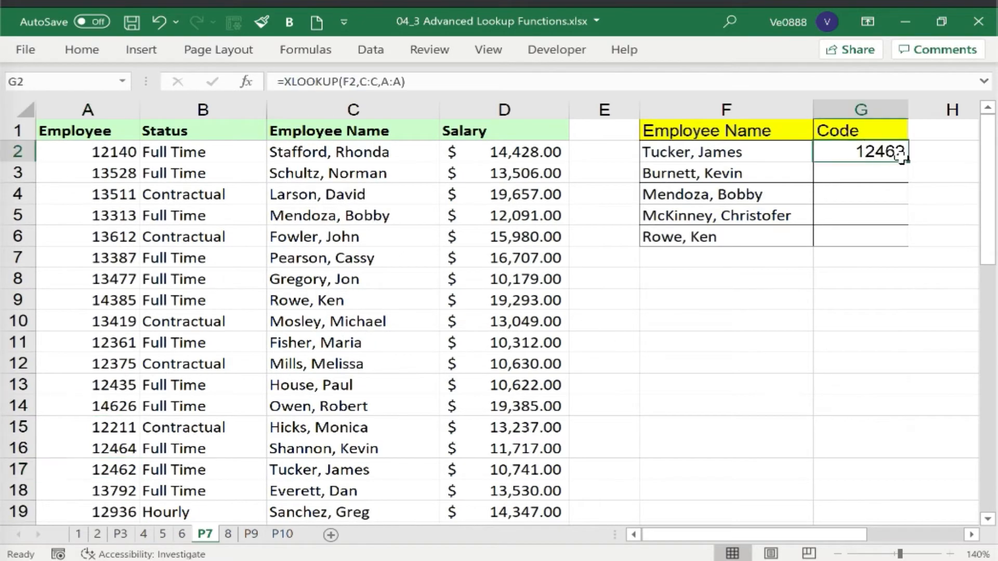
pyautogui.doubleClick(911, 161)
pyautogui.click(871, 172)
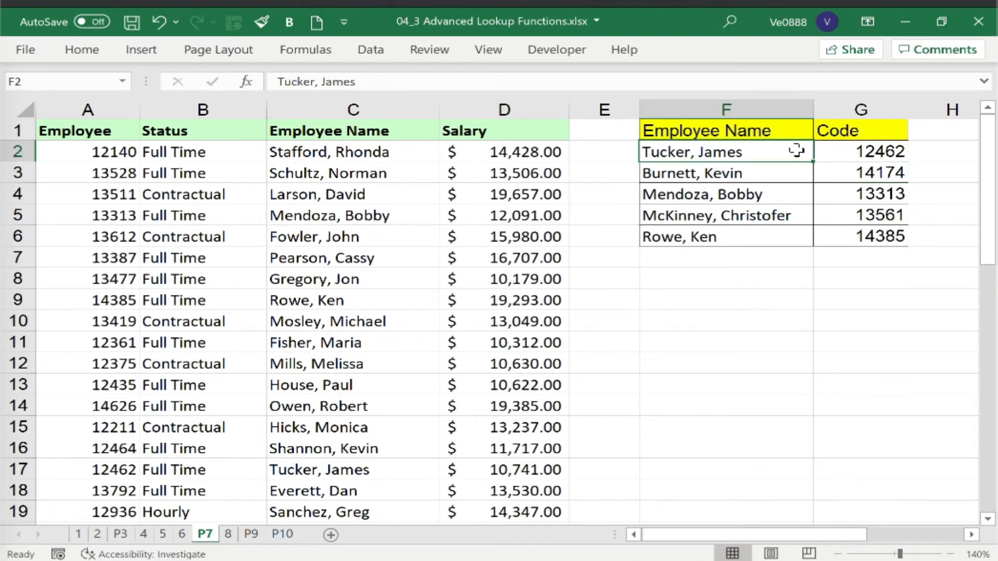
# - Narrow columns E and F to bring the next lookup table closer into view
pyautogui.click(859, 149)
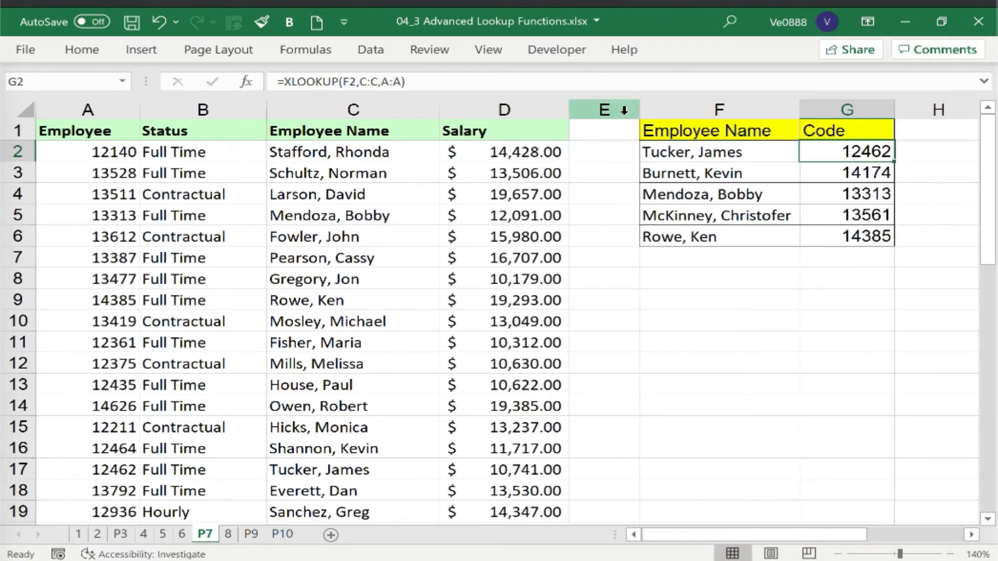
pyautogui.moveTo(639, 106); pyautogui.dragTo(606, 110)
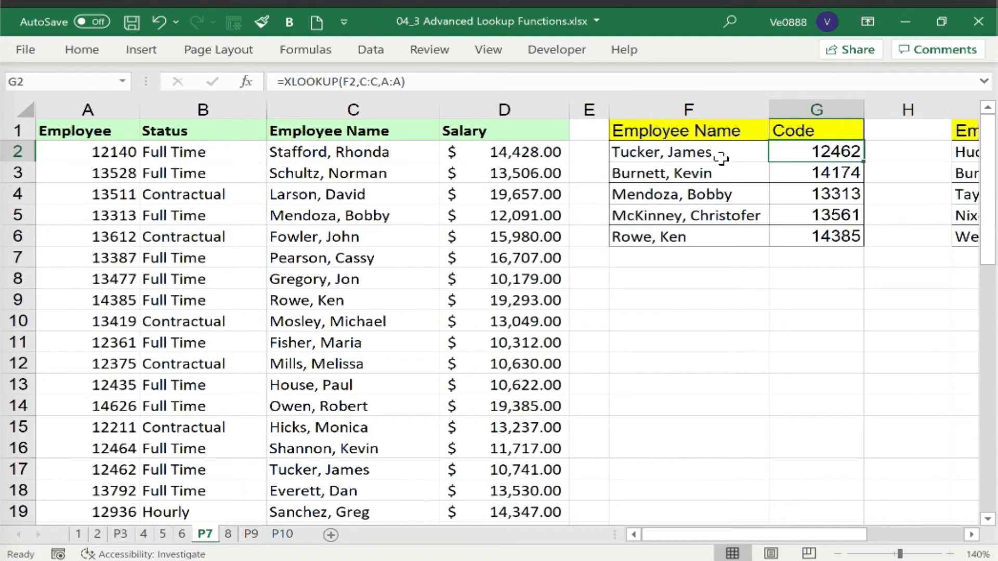
# - Add "not found" as the if_not_found argument of the XLOOKUP in G2 and fill the formula down through G6
pyautogui.doubleClick(837, 156)
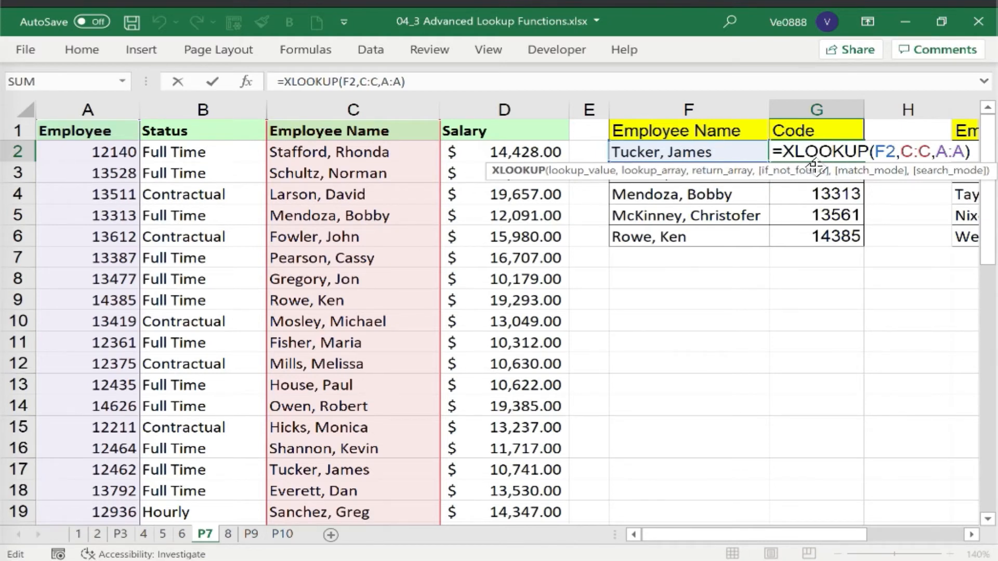
pyautogui.click(968, 152)
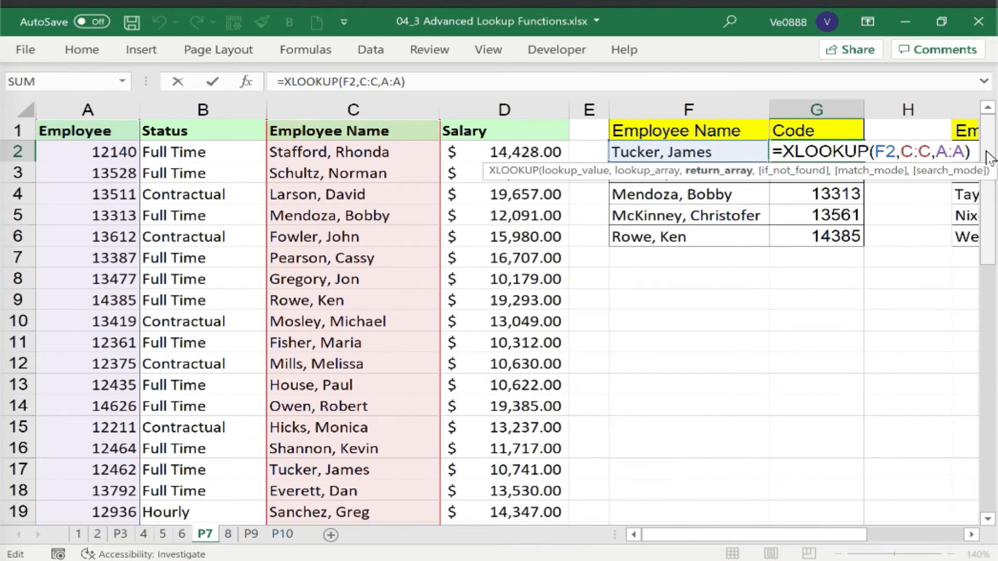
pyautogui.write(',')
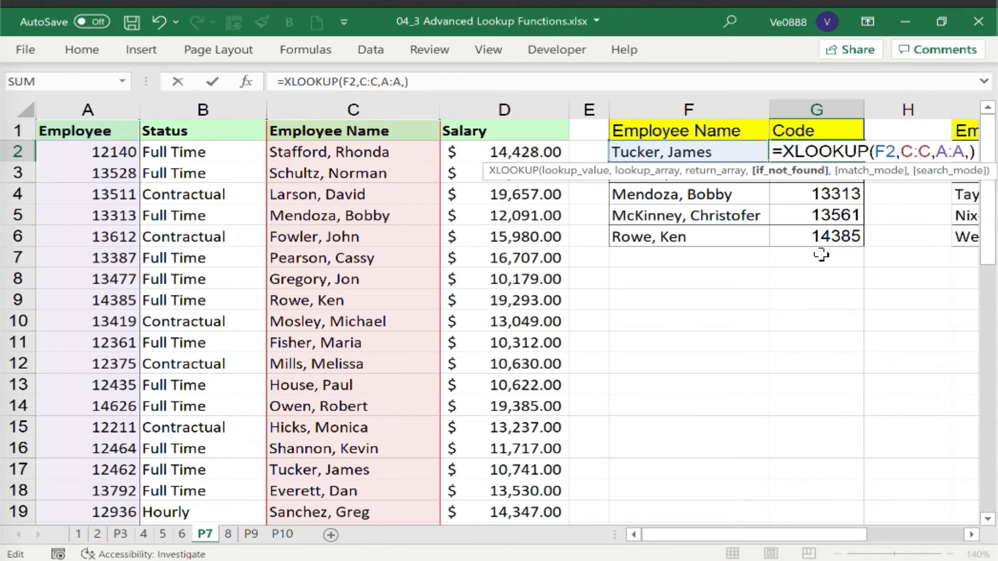
pyautogui.write('"not ')
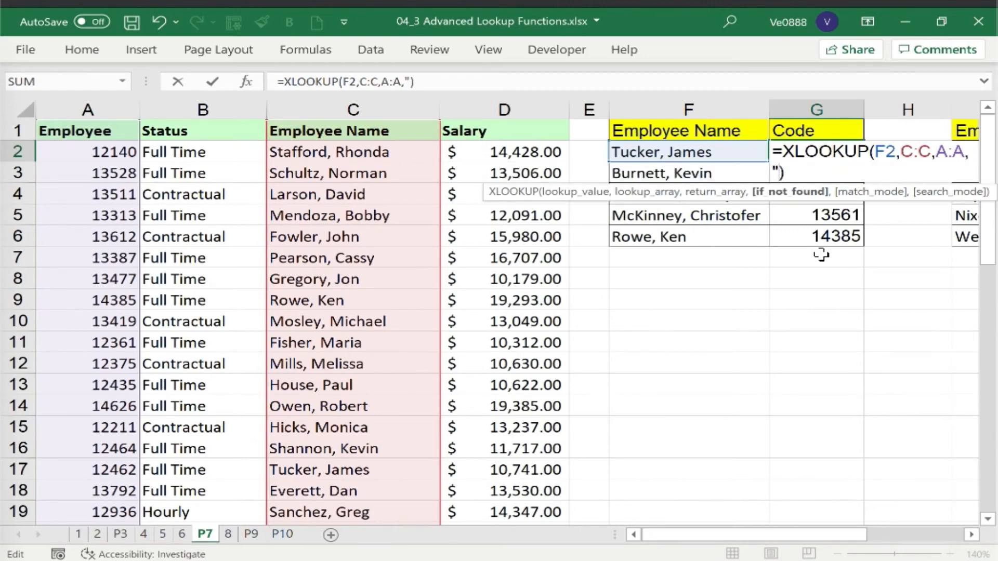
pyautogui.write('found')
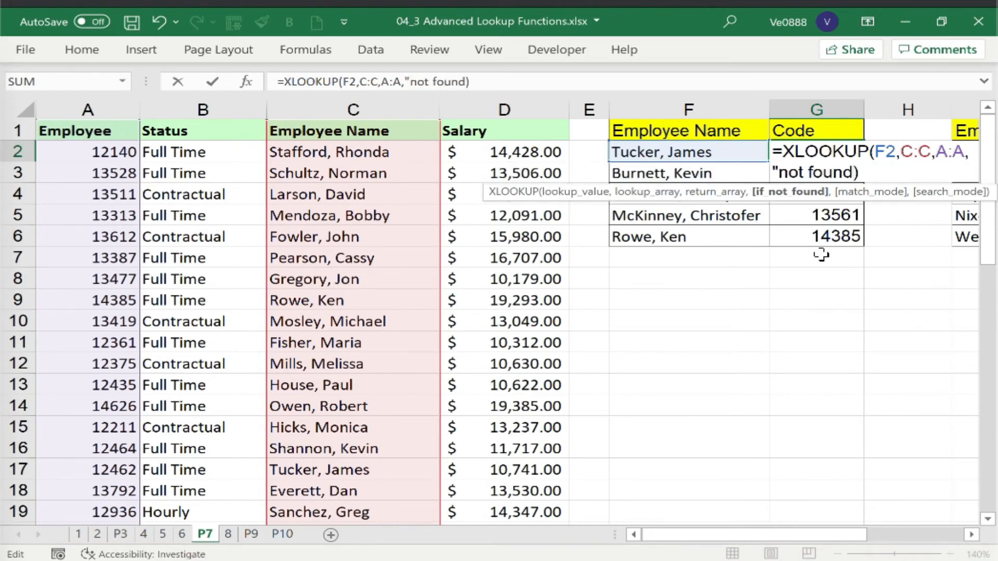
pyautogui.write(':')
pyautogui.press('BackSpace')
pyautogui.write('"')
pyautogui.press('Right')
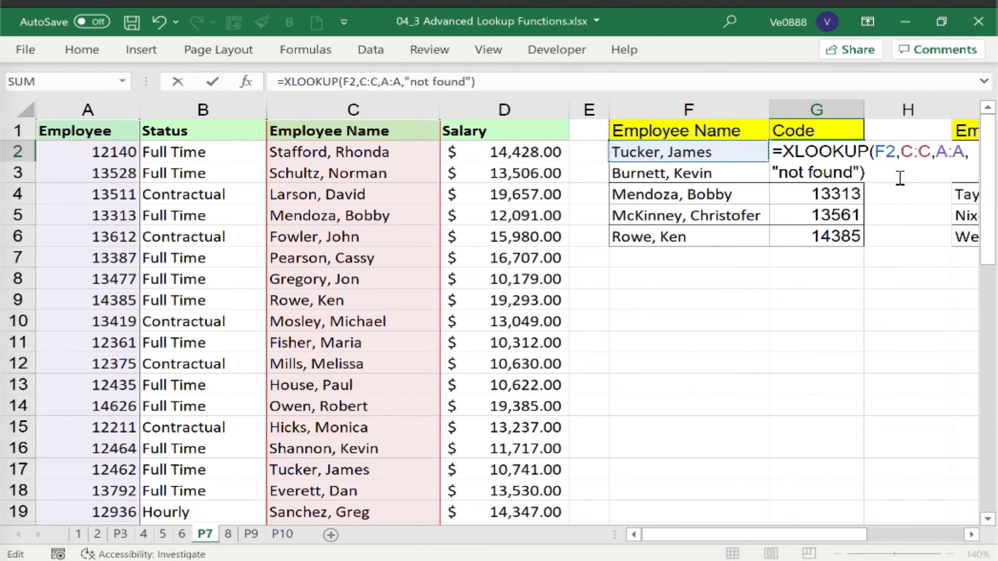
pyautogui.press('Return')
pyautogui.click(834, 155)
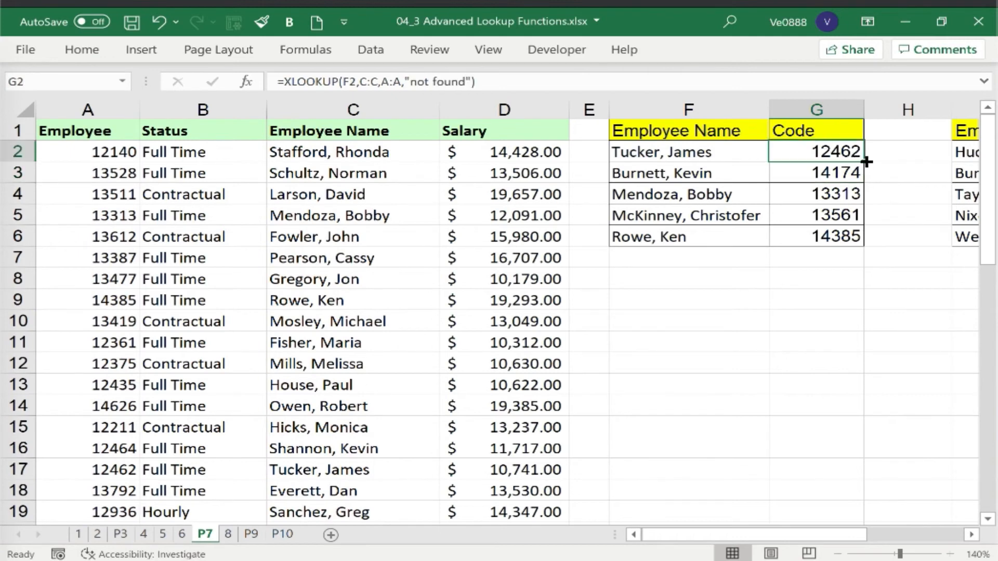
pyautogui.doubleClick(863, 161)
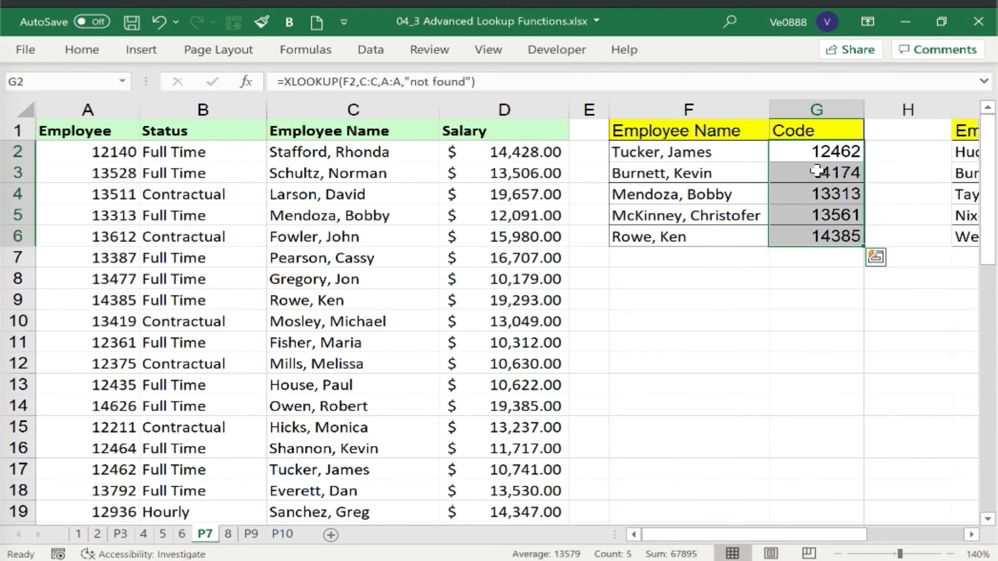
# - Enter an employee name missing from the source table in F7 and check the lookup in G7 against the source names
pyautogui.click(684, 256)
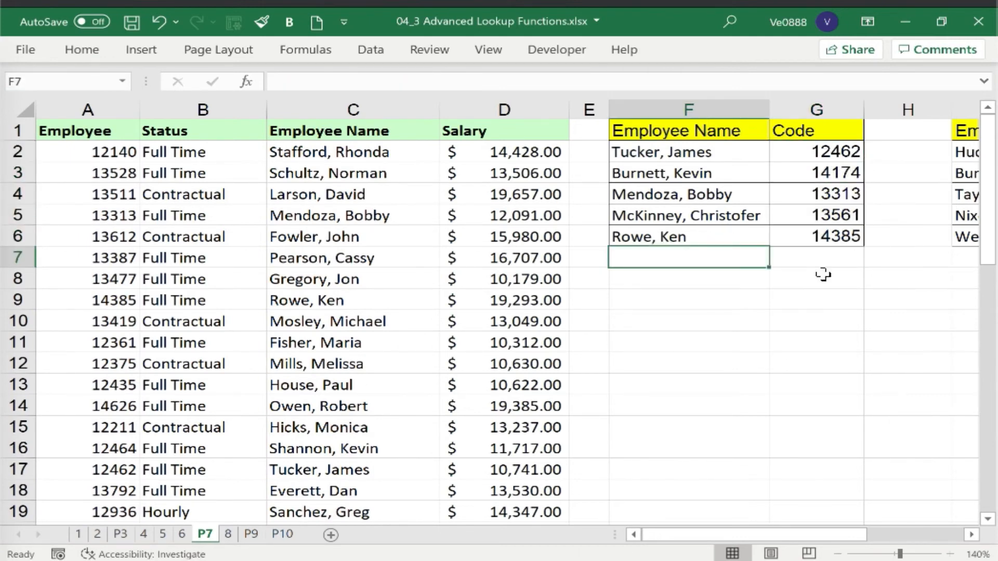
pyautogui.write('Baje, Donnie')
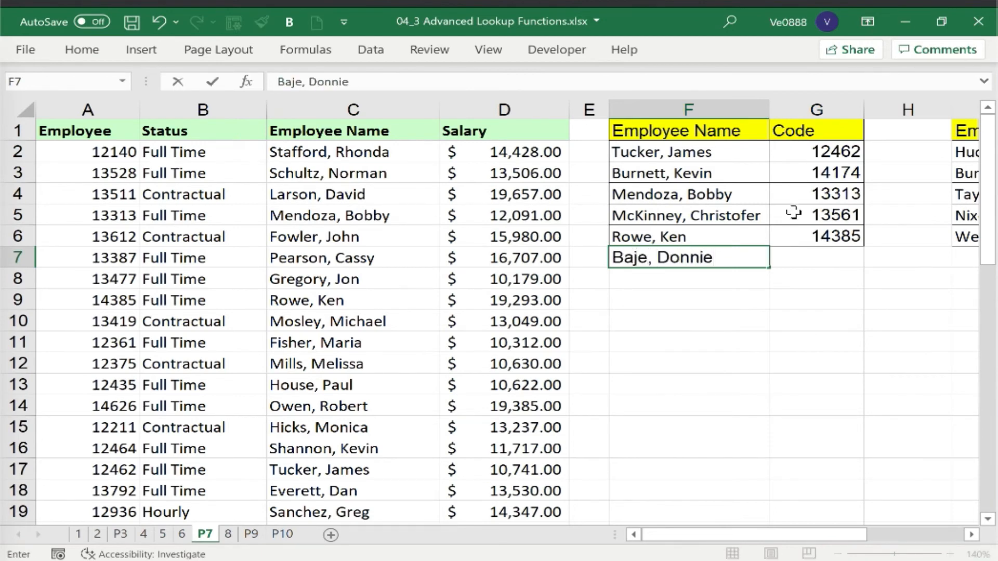
pyautogui.press('Tab')
pyautogui.click(345, 174)
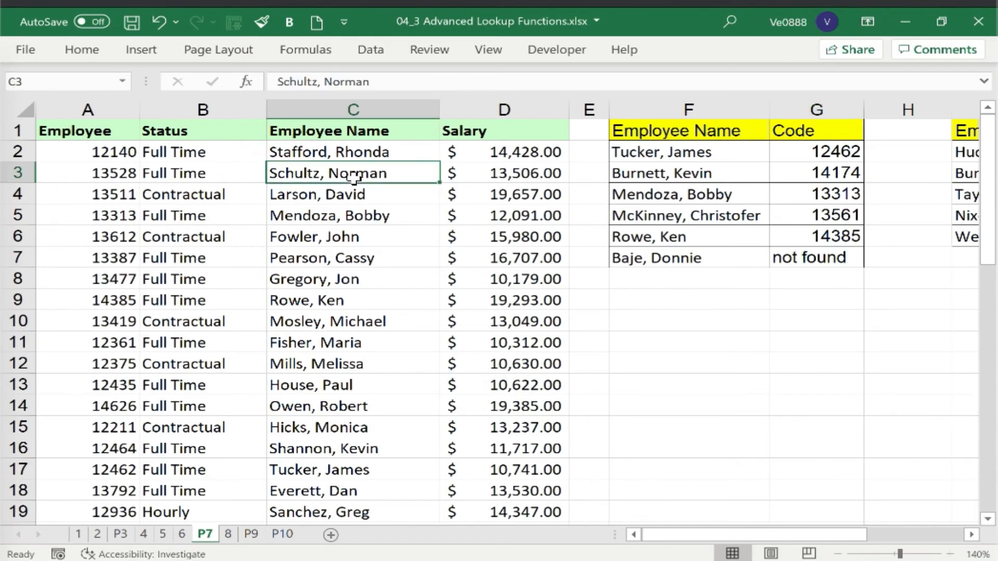
pyautogui.scroll(-4, 343, 257)
pyautogui.scroll(4, 343, 258)
pyautogui.scroll(-1, 779, 197)
pyautogui.click(820, 192)
pyautogui.scroll(1, 871, 269)
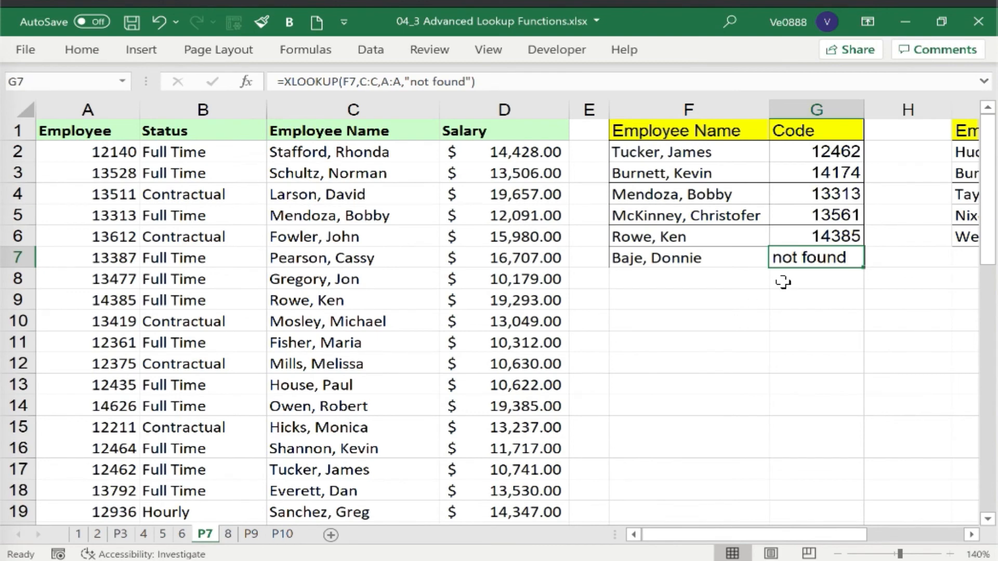
# - Shorten the formula in G2 to =XLOOKUP(F2,C:C,A:A), fill it down through G7 and inspect the result in G7
pyautogui.doubleClick(804, 151)
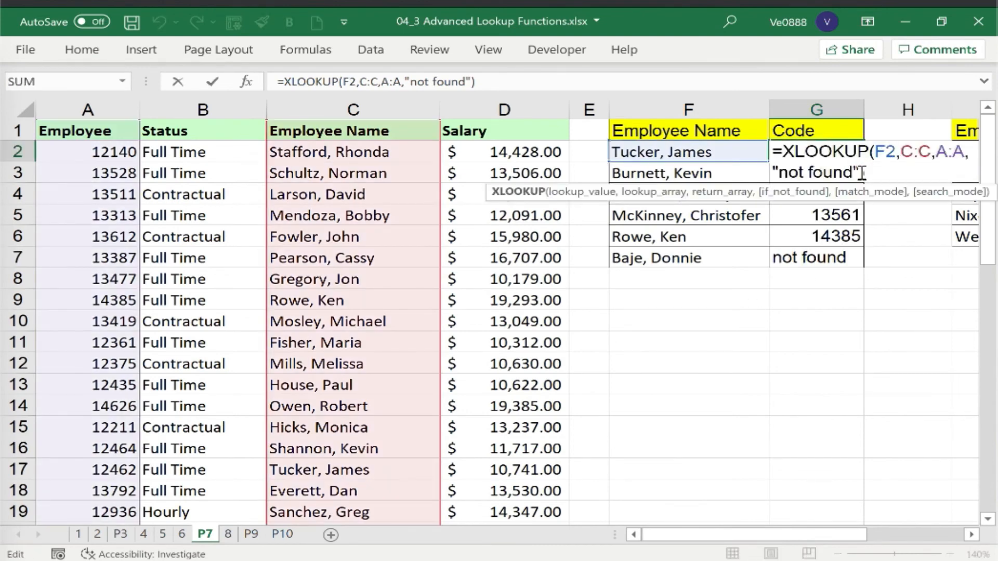
pyautogui.moveTo(860, 172); pyautogui.dragTo(729, 171)
pyautogui.press('Delete')
pyautogui.press('BackSpace')
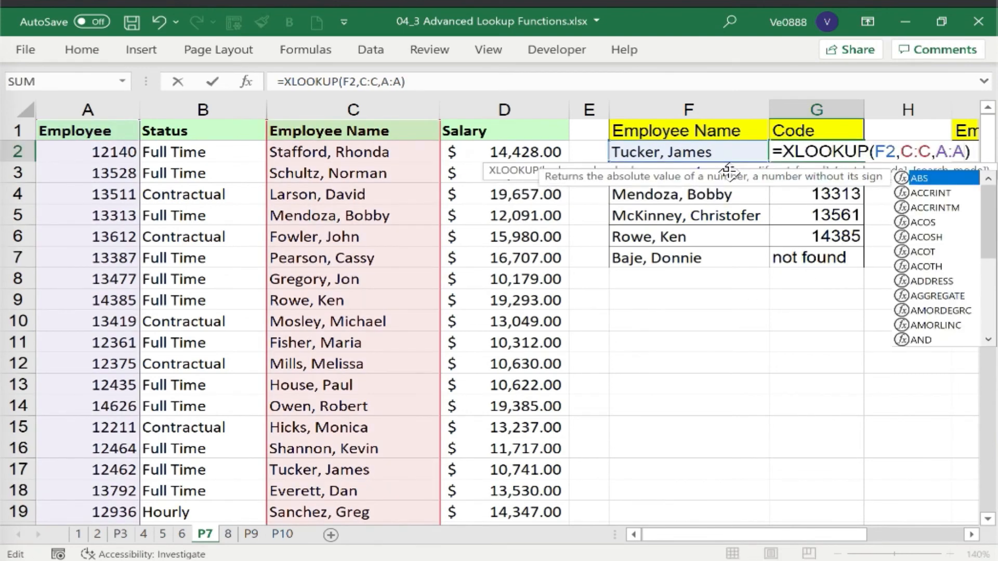
pyautogui.press('Return')
pyautogui.click(806, 154)
pyautogui.doubleClick(866, 161)
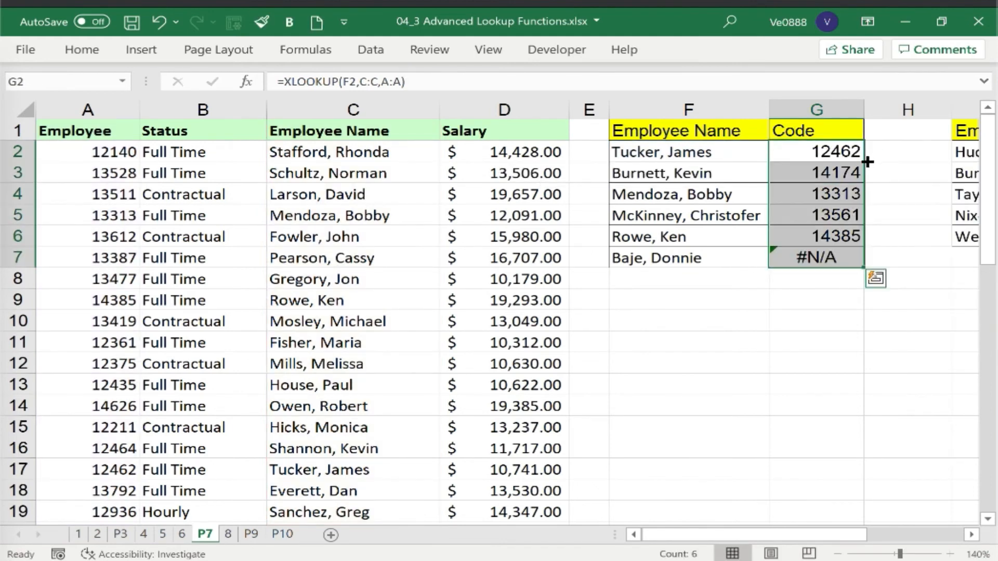
pyautogui.click(830, 256)
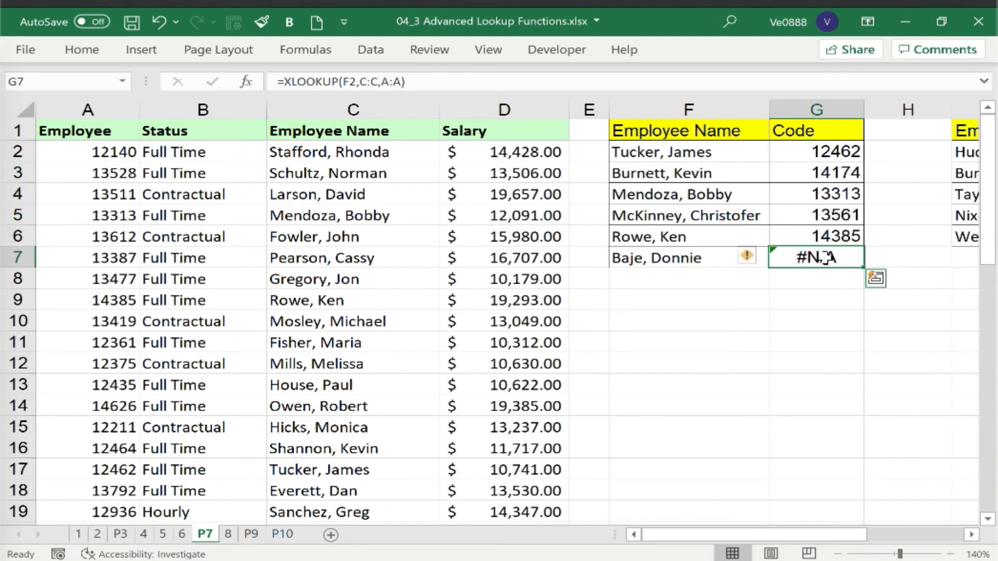
# - Restore the "not found" argument so G2 reads =XLOOKUP(F2,C:C,A:A,"not found") and refill the formula through G7
pyautogui.doubleClick(846, 150)
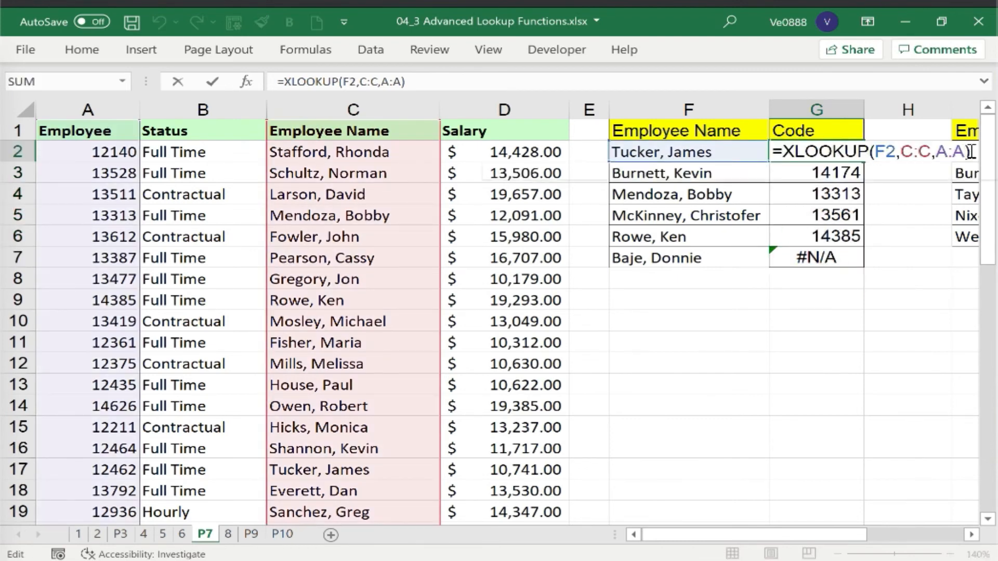
pyautogui.click(970, 152)
pyautogui.write(',')
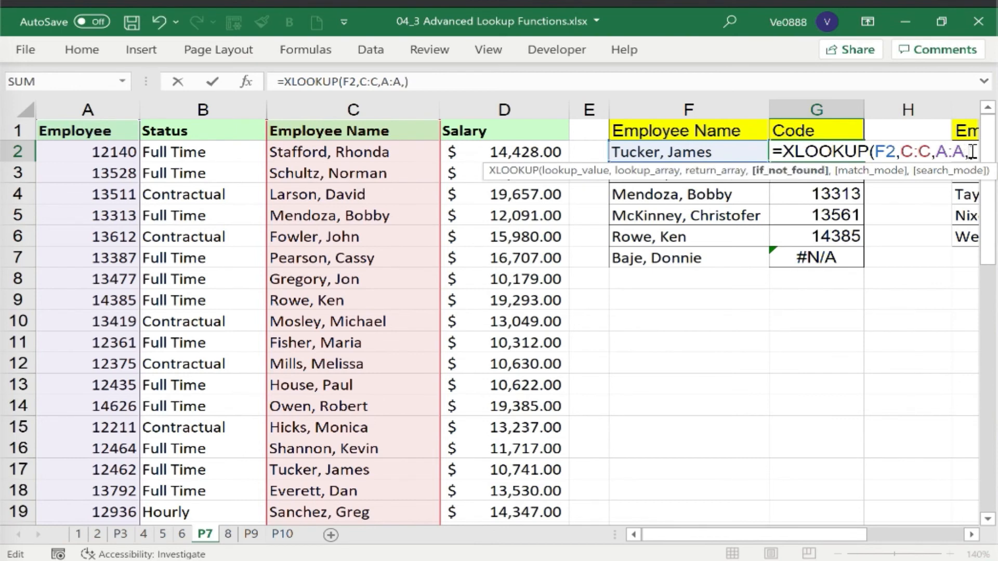
pyautogui.write('"not found')
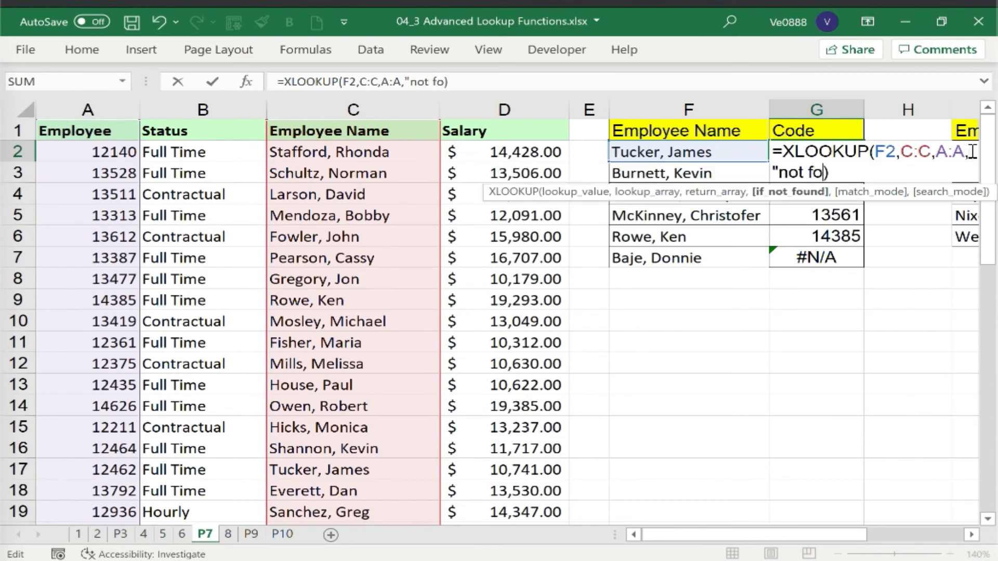
pyautogui.write('"')
pyautogui.press('Return')
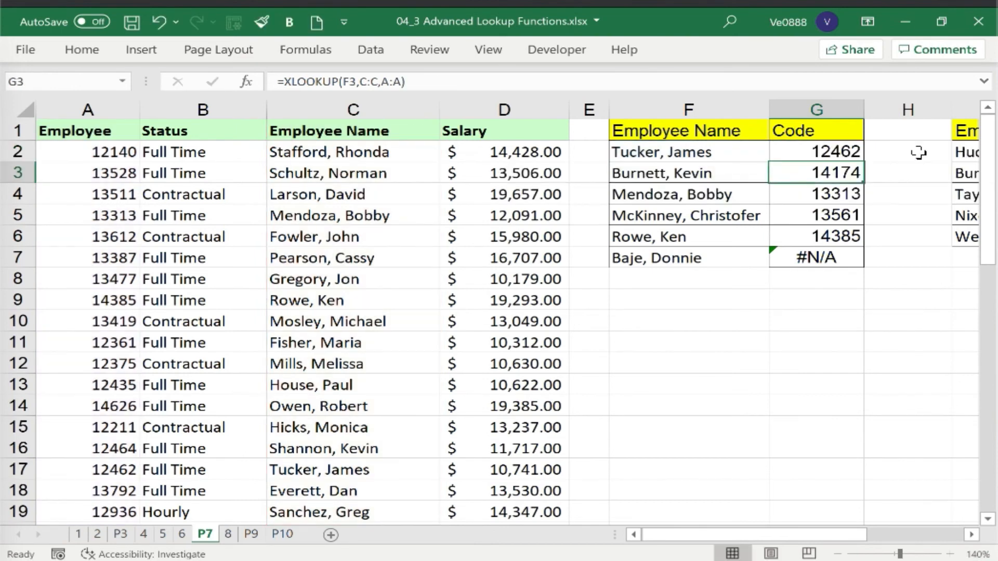
pyautogui.click(803, 156)
pyautogui.doubleClick(864, 162)
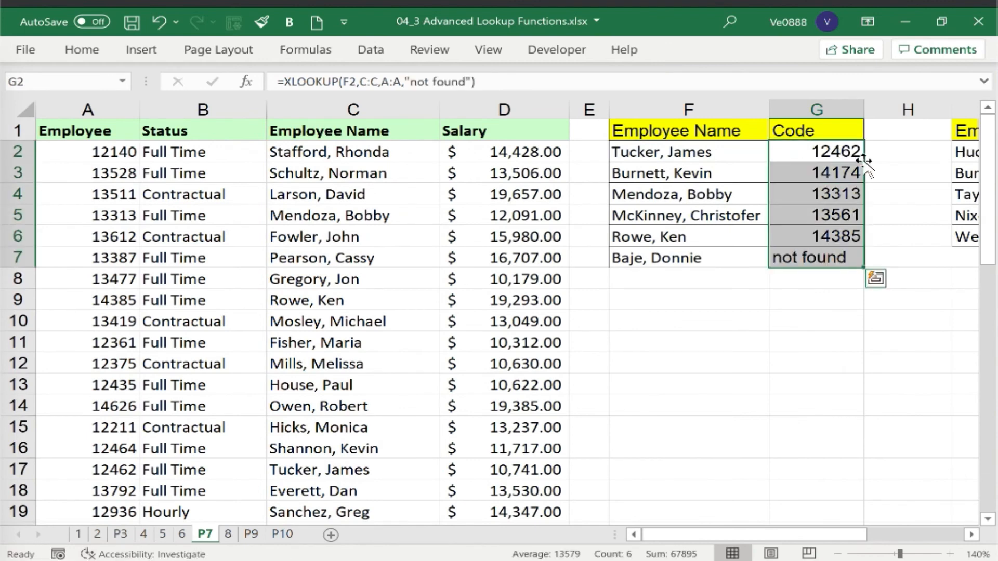
# - Open the XLOOKUP formula in G2 for editing and remove its closing parenthesis after the "not found" argument
pyautogui.click(833, 152)
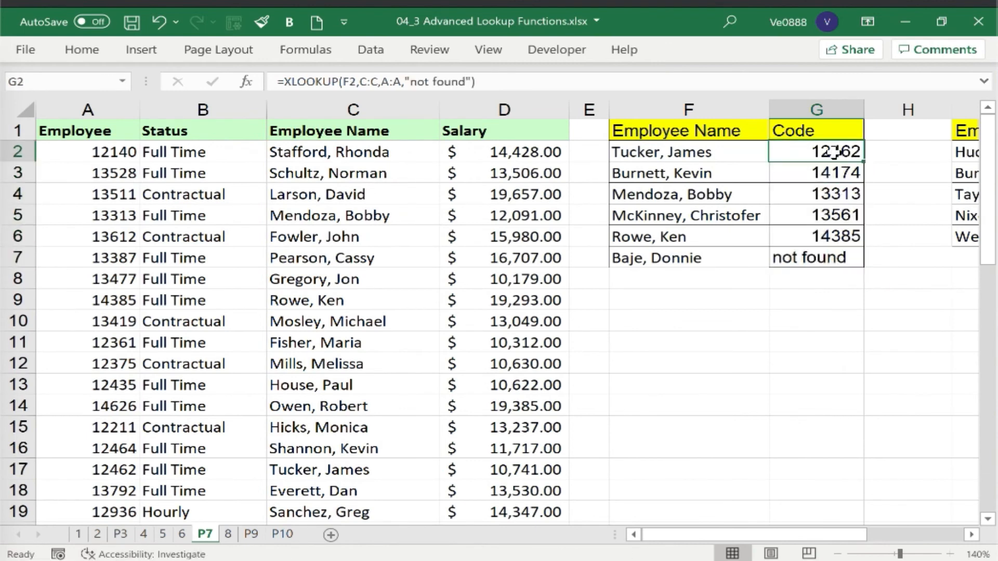
pyautogui.doubleClick(833, 152)
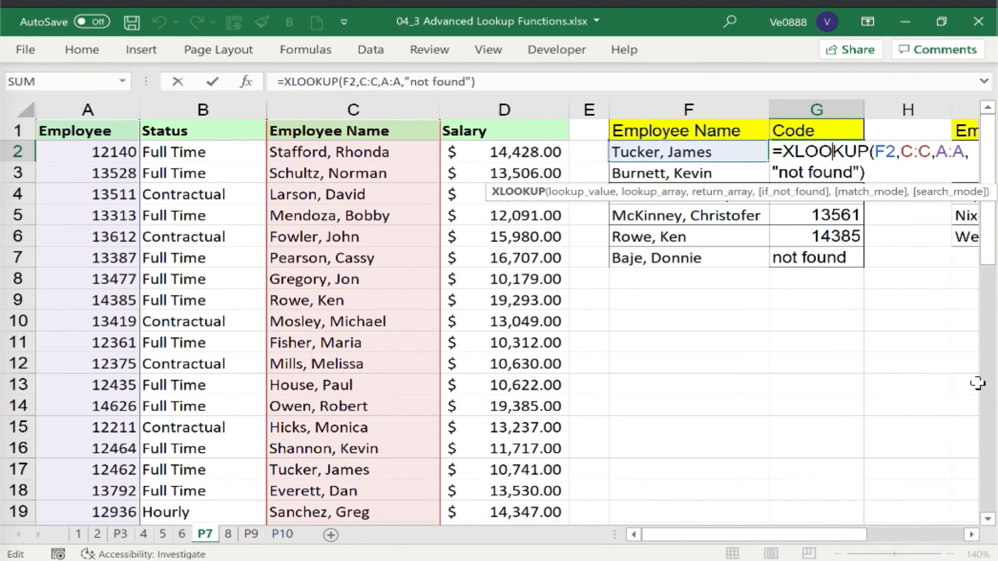
pyautogui.click(972, 535)
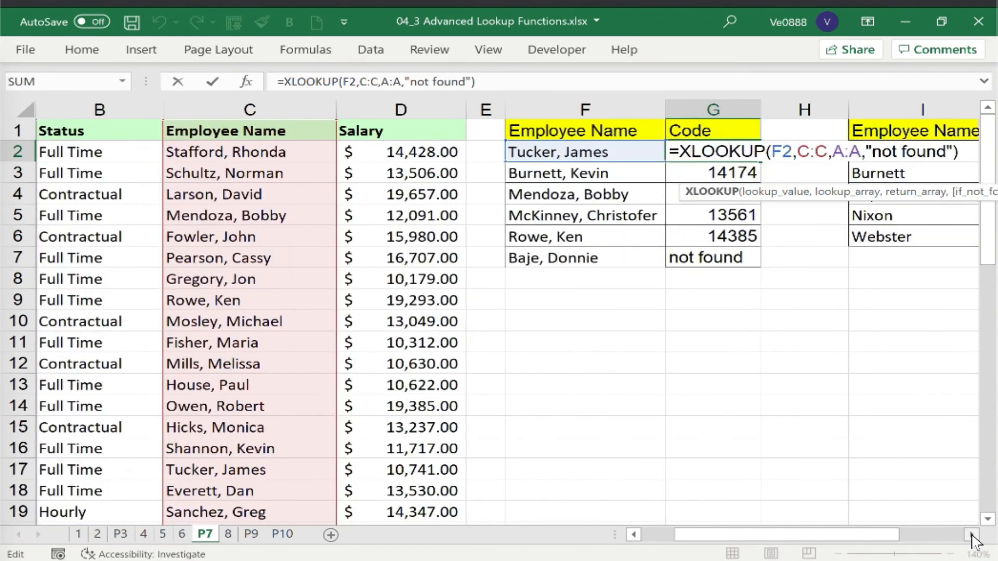
pyautogui.click(972, 536)
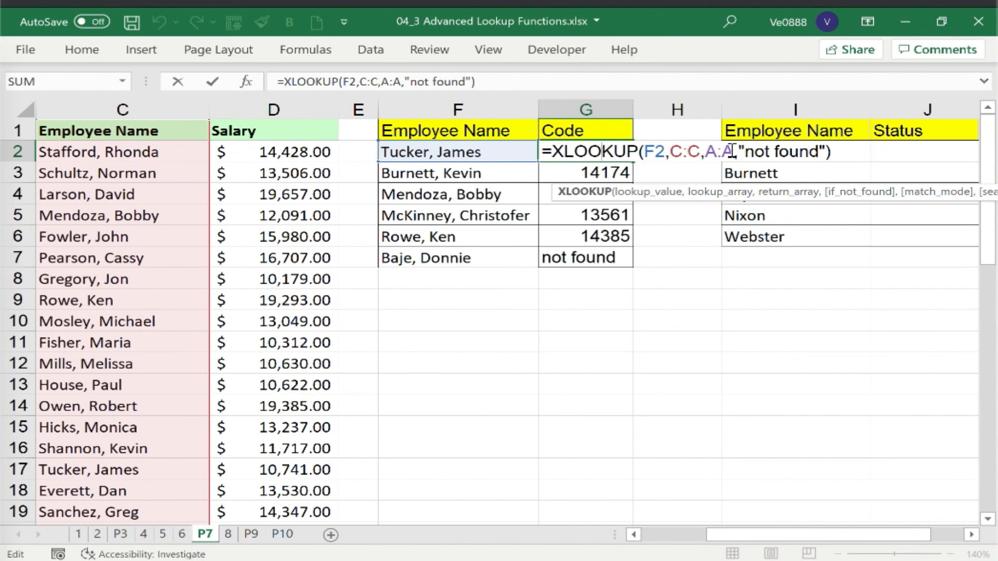
pyautogui.click(617, 151)
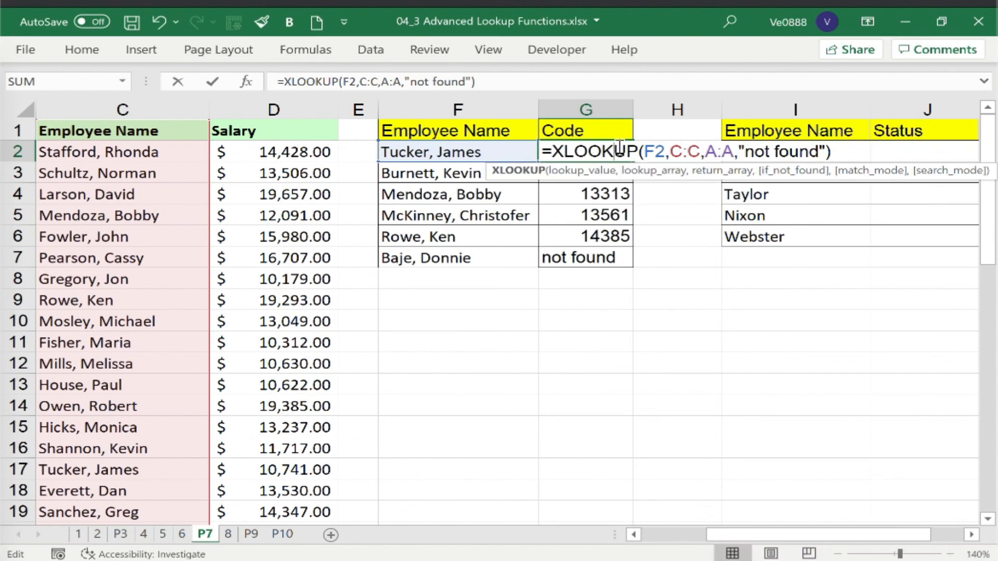
pyautogui.click(850, 151)
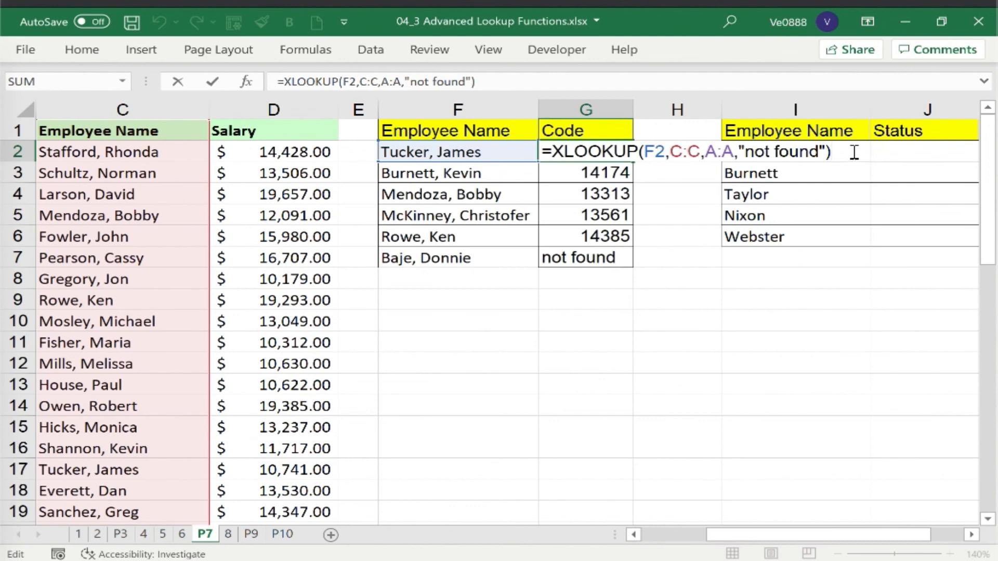
pyautogui.press('BackSpace')
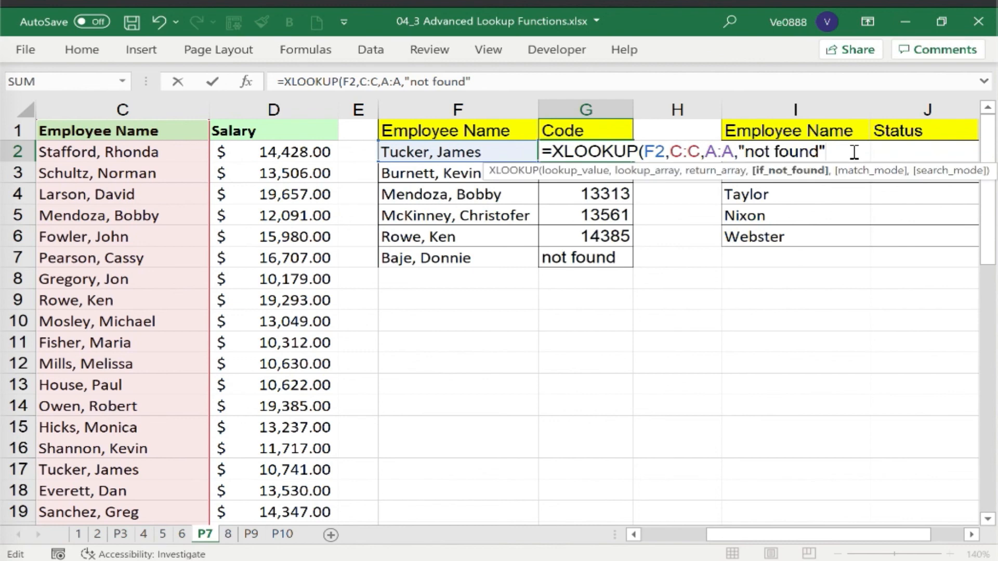